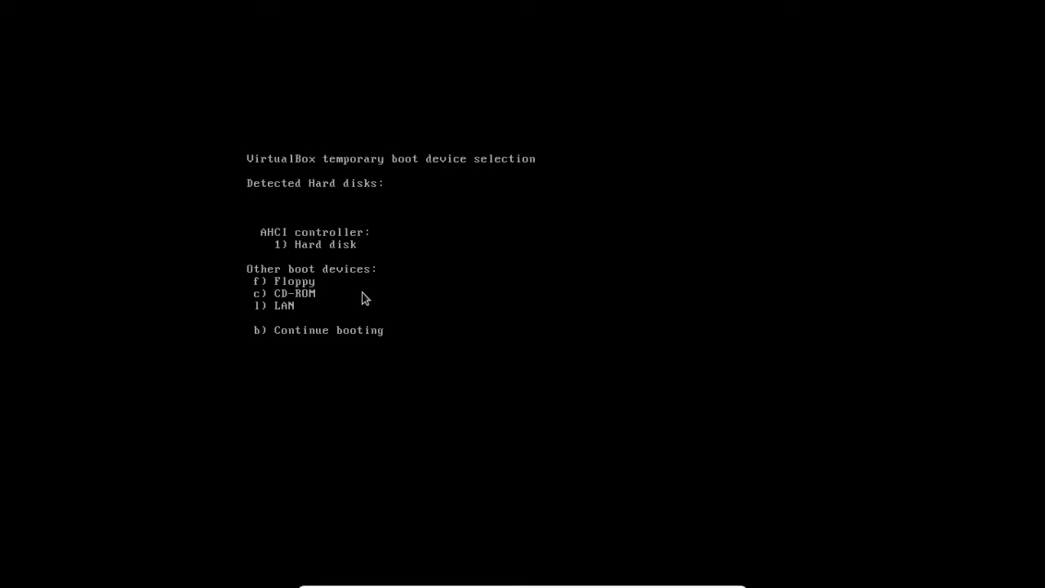
- Boot into the Windows 7 setup and choose English as the setup language
key(1)
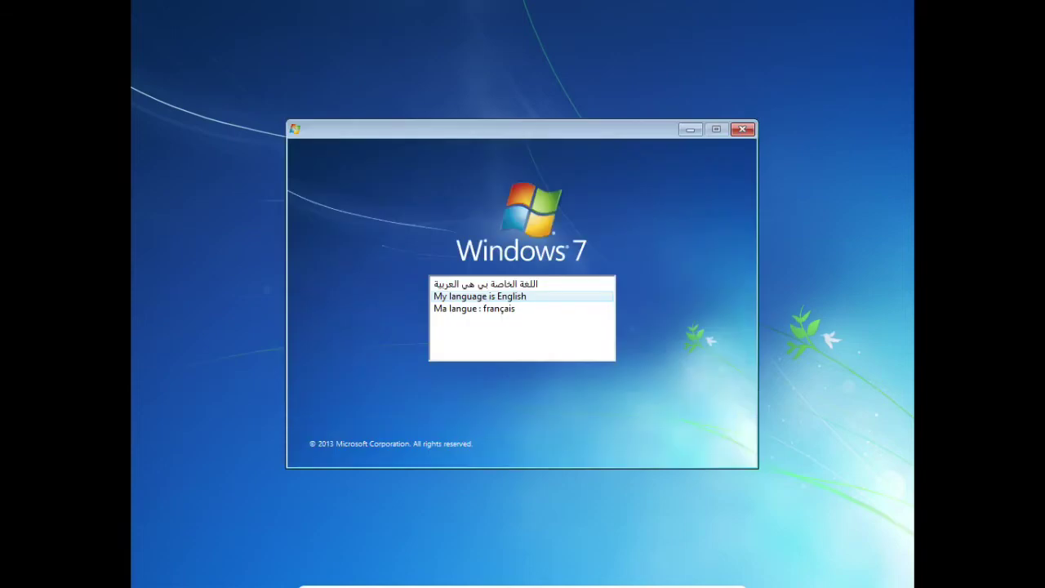
click(514, 297)
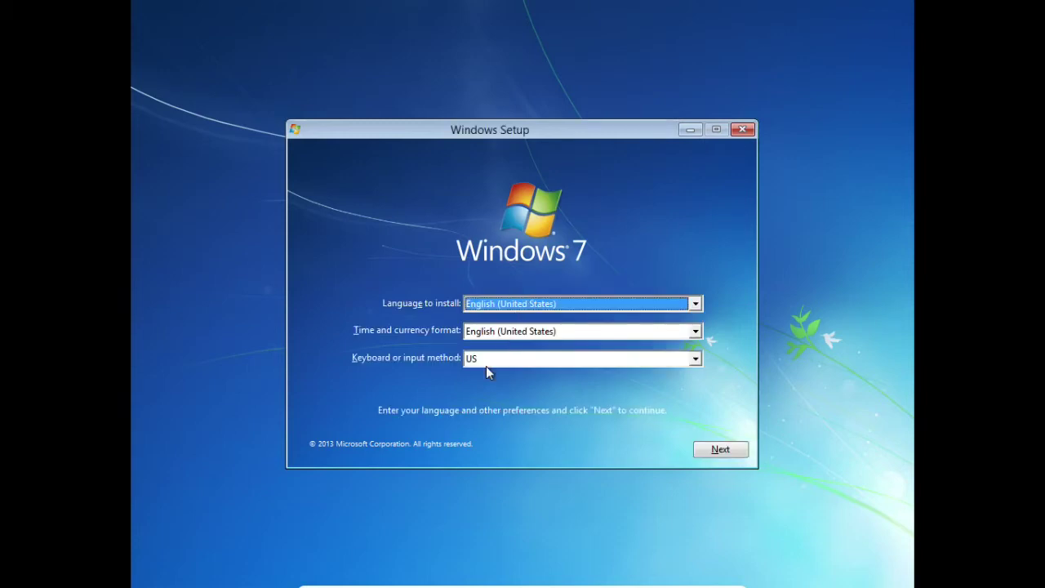
- Set the time and currency format to English (India)
click(535, 334)
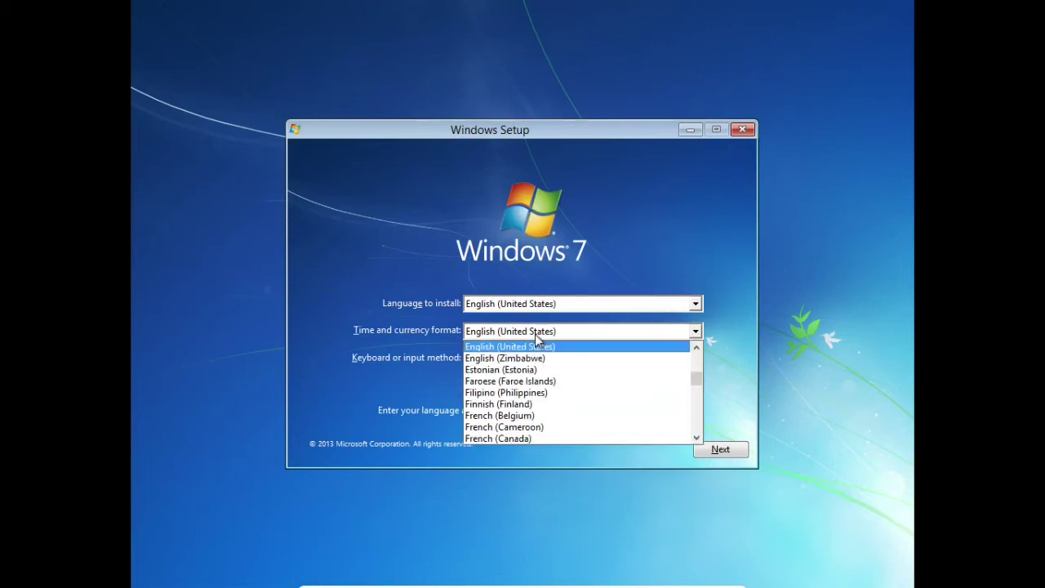
key(Up)
key(Up)
key(Up)
key(Up)
key(Up)
key(Up)
key(Up)
key(Up)
key(Up)
key(Up)
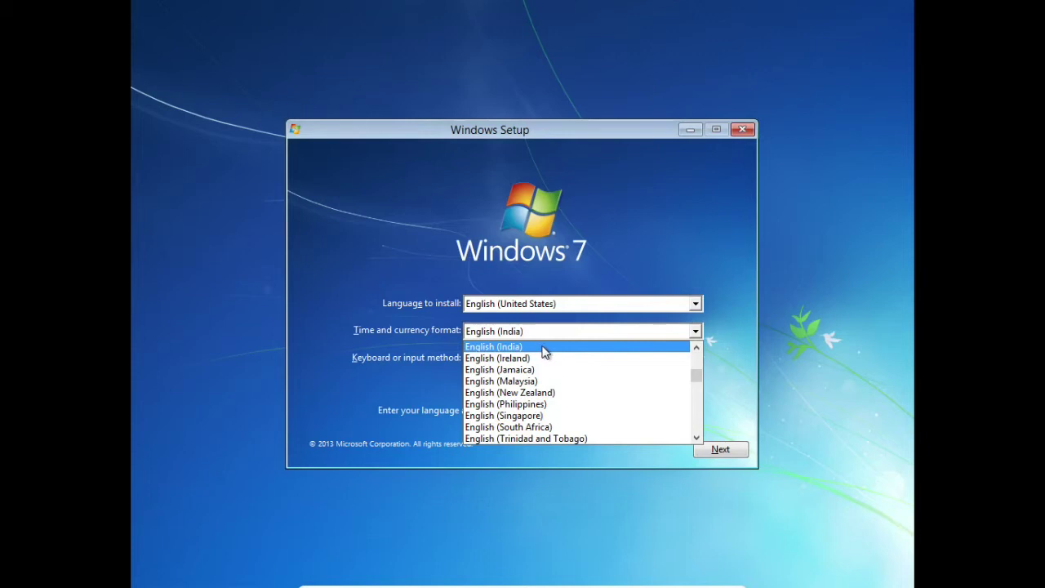
click(545, 348)
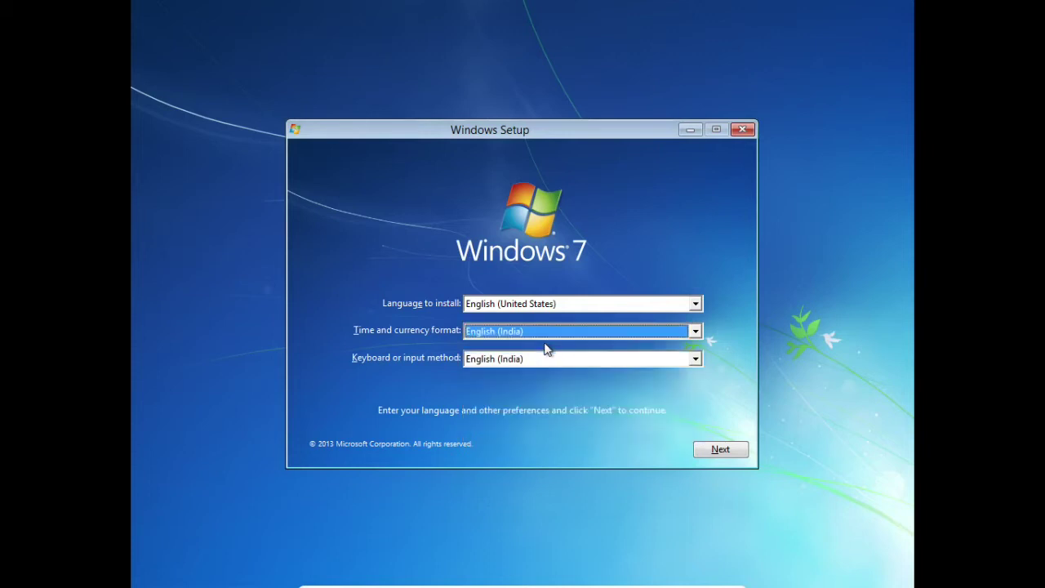
- Keep English (India) as the keyboard input method and start the Windows installation
click(577, 358)
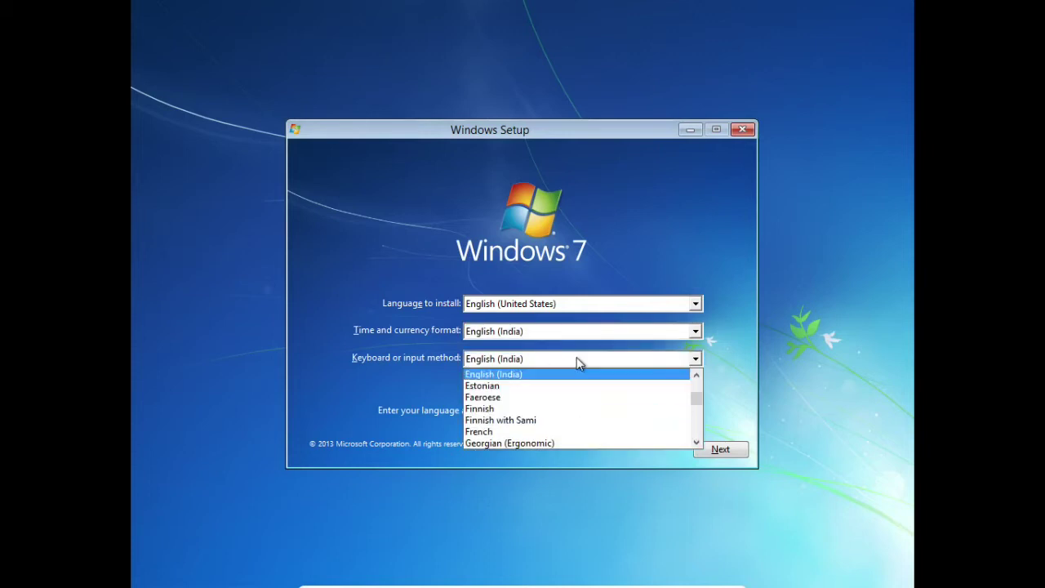
click(577, 359)
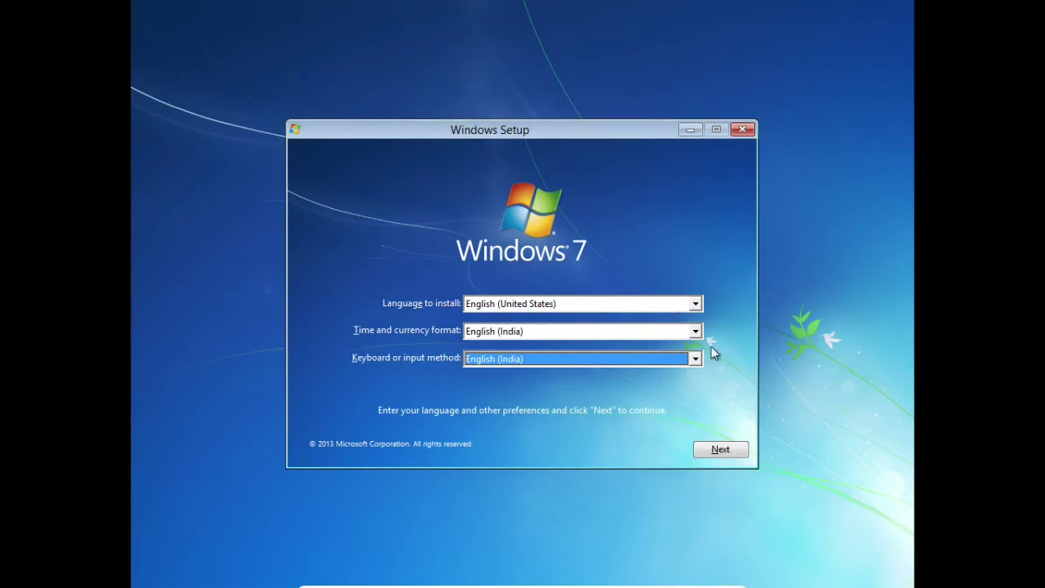
click(720, 451)
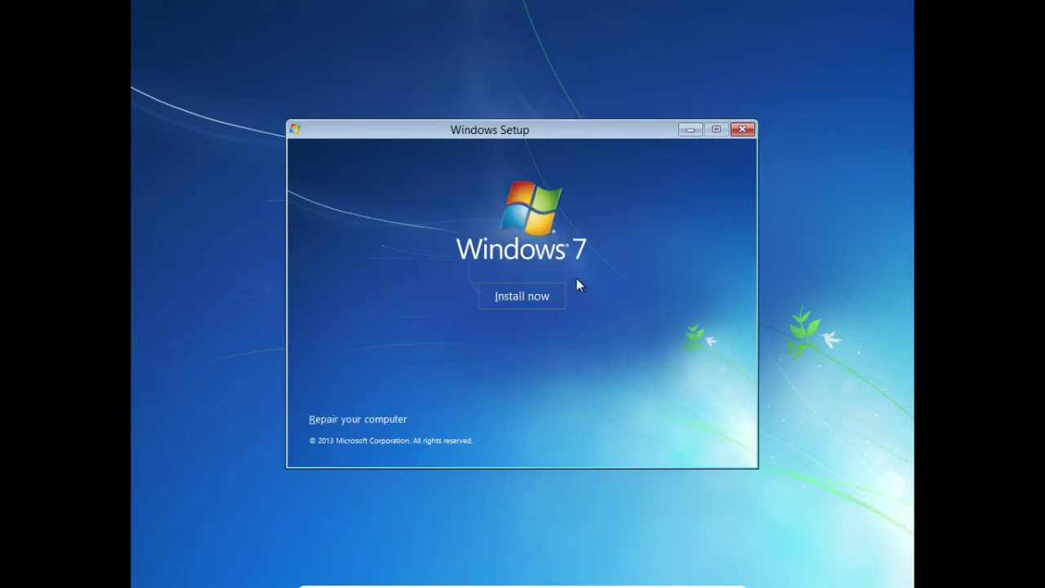
click(517, 299)
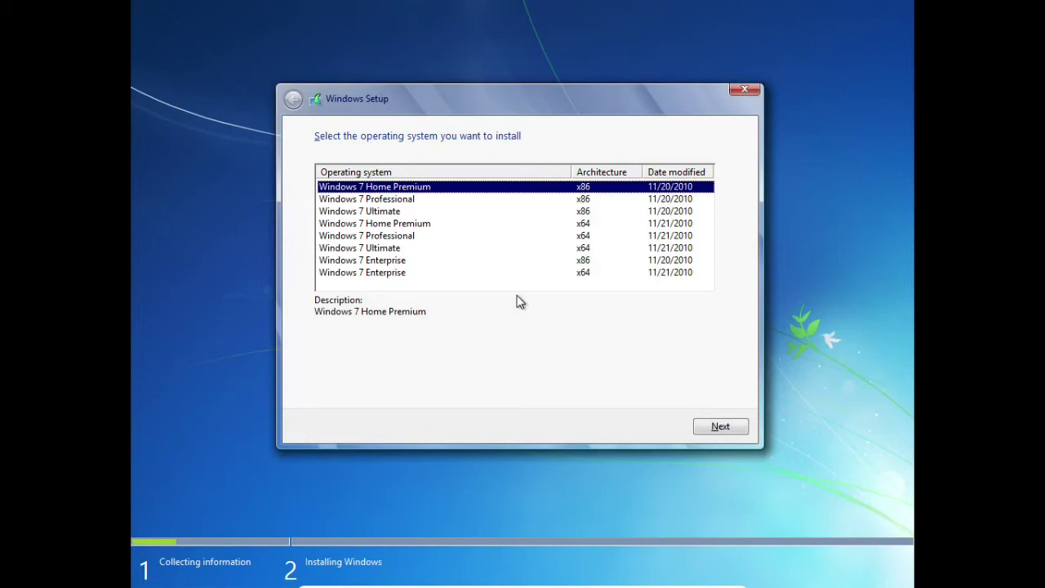
- Look through the x86 and x64 Windows 7 editions offered for installation
key(Down)
key(Up)
key(Down)
key(Down)
key(Down)
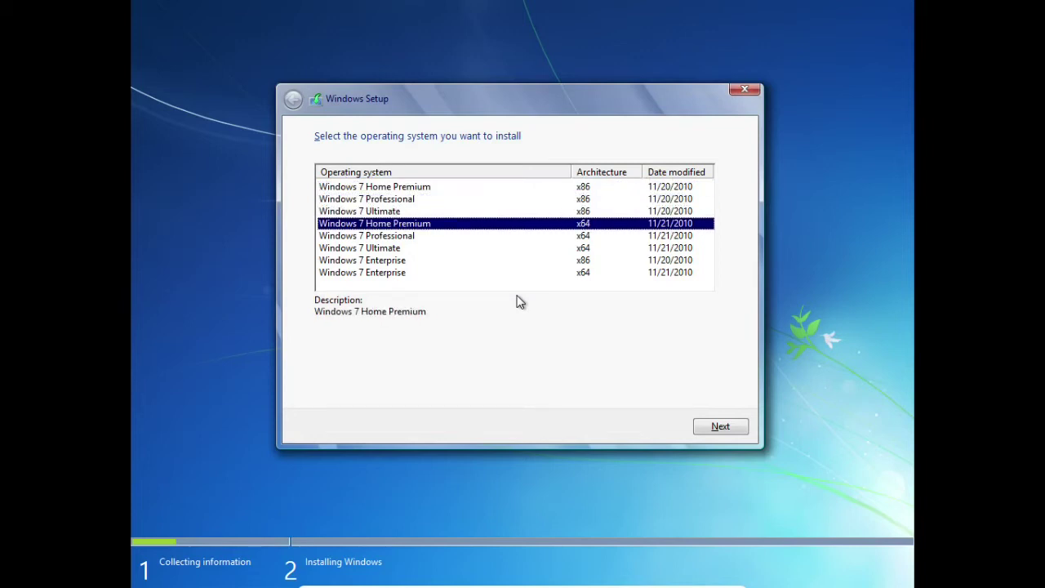
key(Down)
key(Up)
key(Up)
key(Up)
key(Down)
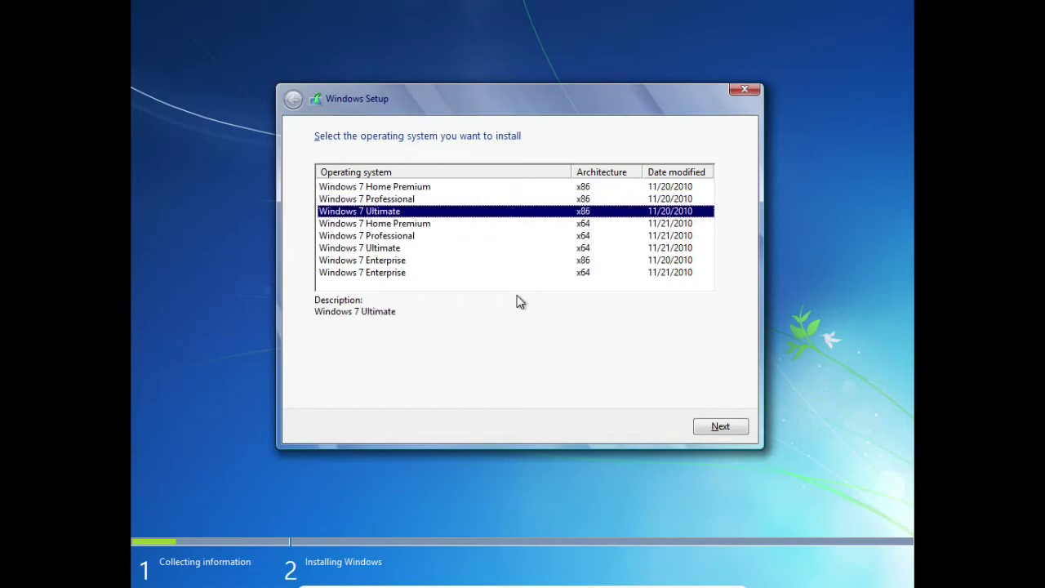
key(Up)
key(Up)
key(Down)
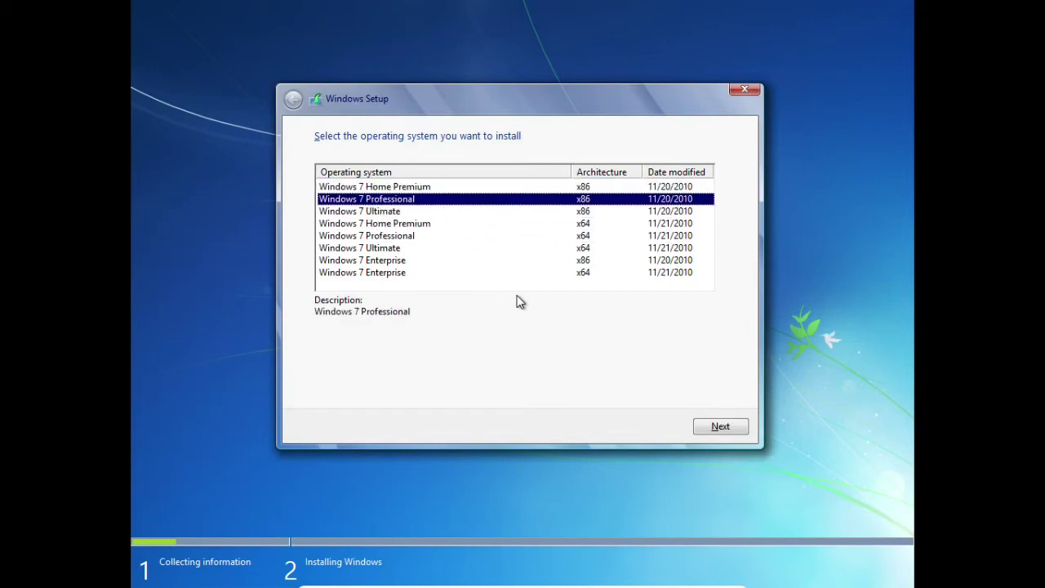
- Choose Windows 7 Ultimate with x64 architecture as the operating system to install and continue
click(452, 214)
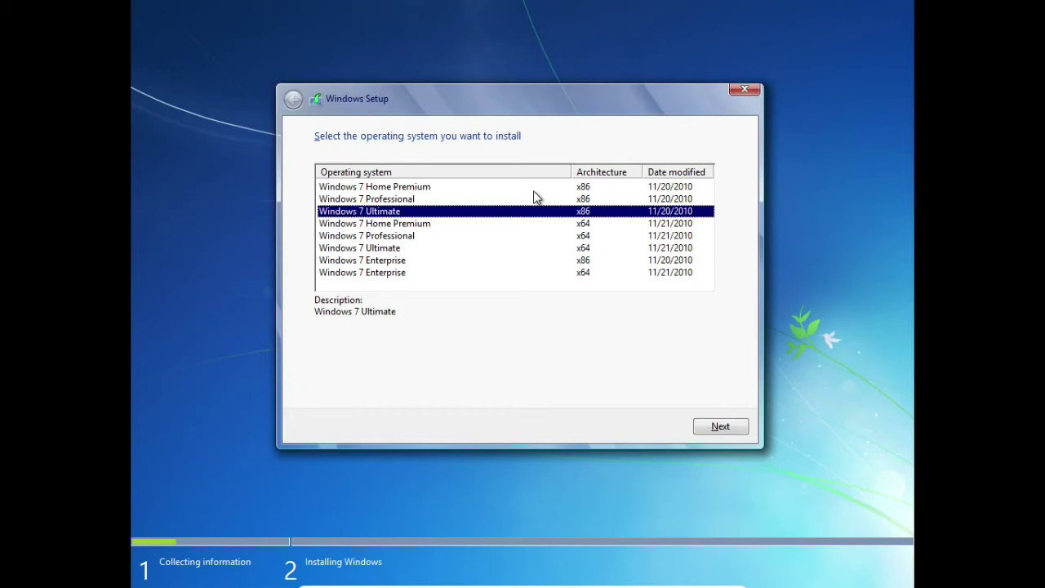
key(Down)
key(Down)
key(Down)
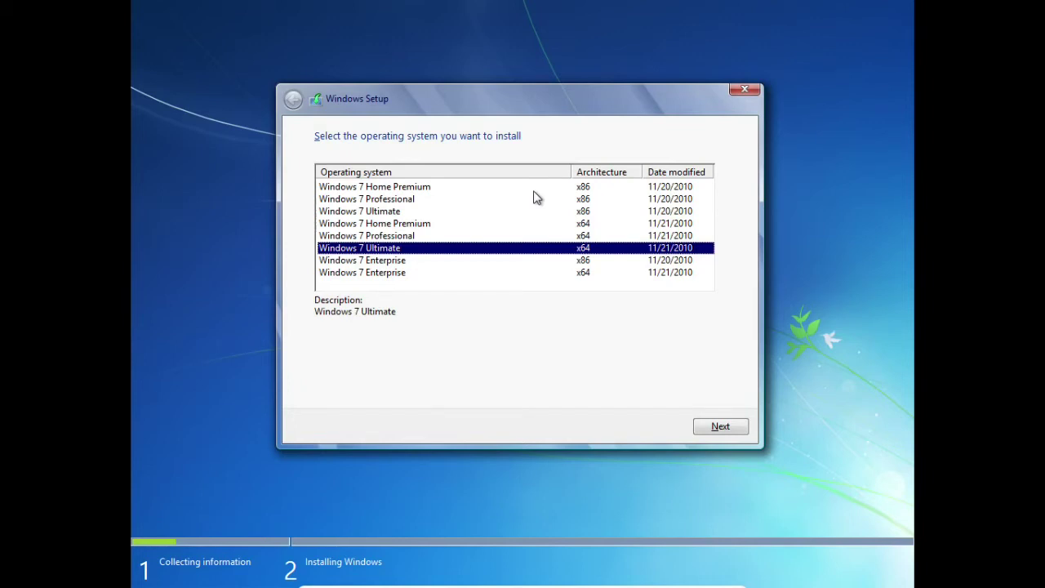
key(Up)
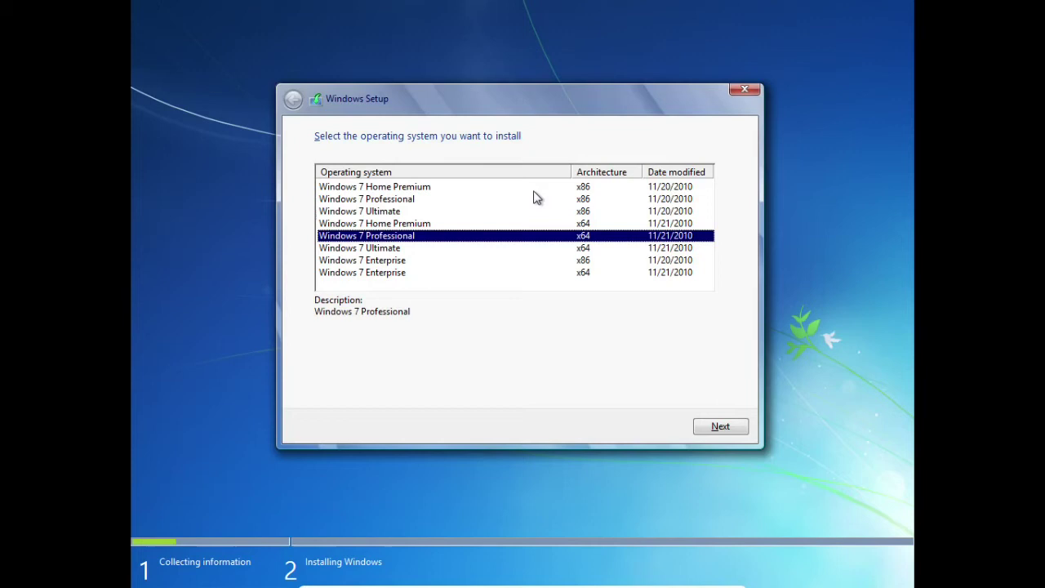
key(Down)
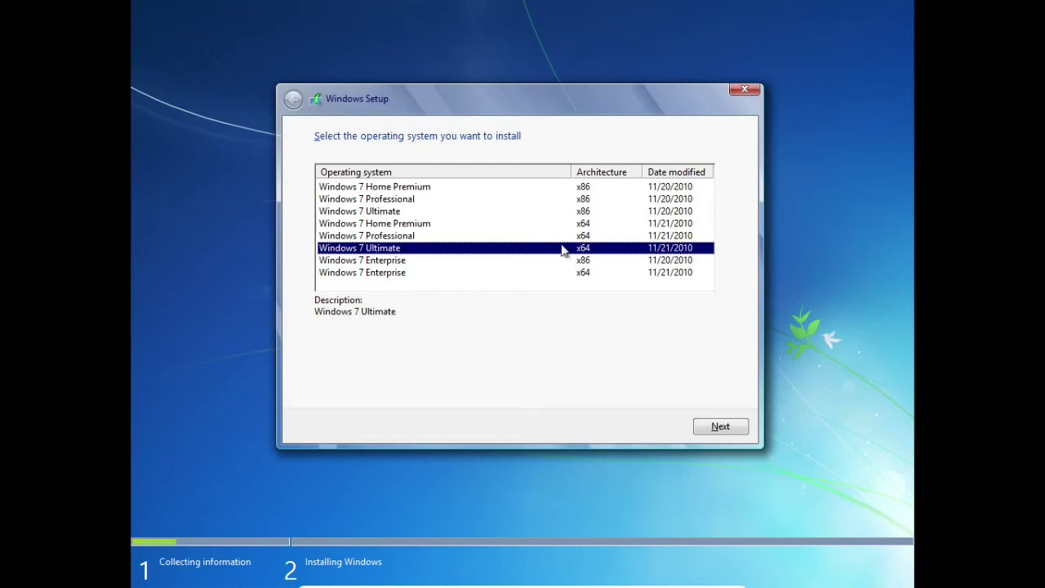
click(714, 427)
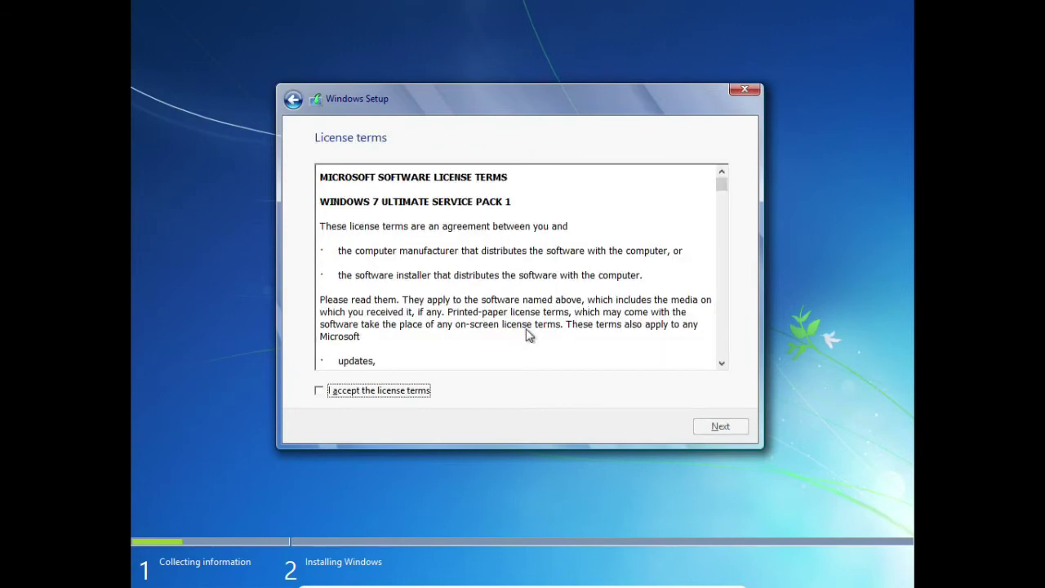
- Accept the license terms and choose the custom installation of Windows only
drag(722, 186, 722, 359)
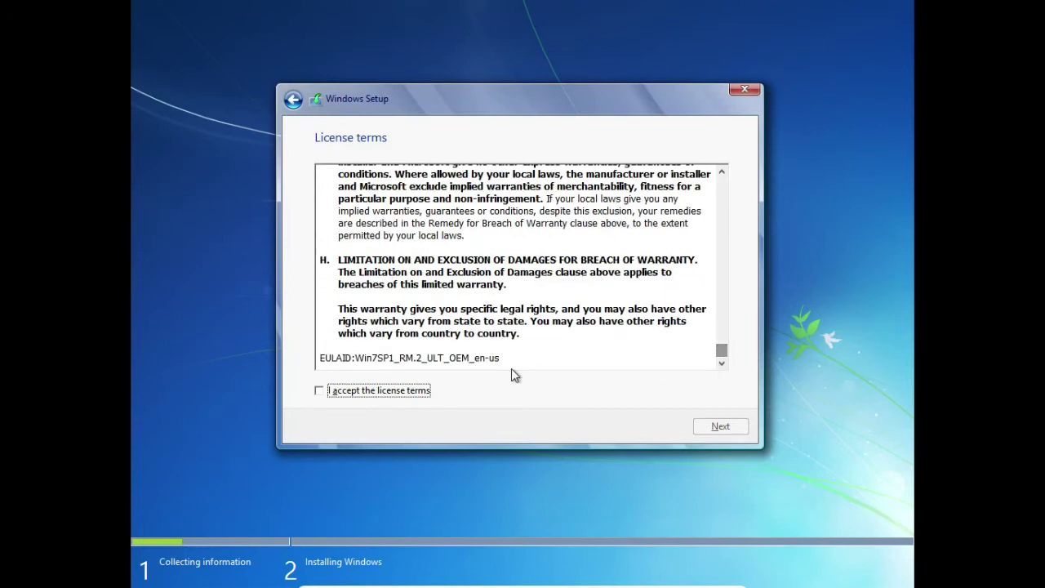
click(388, 392)
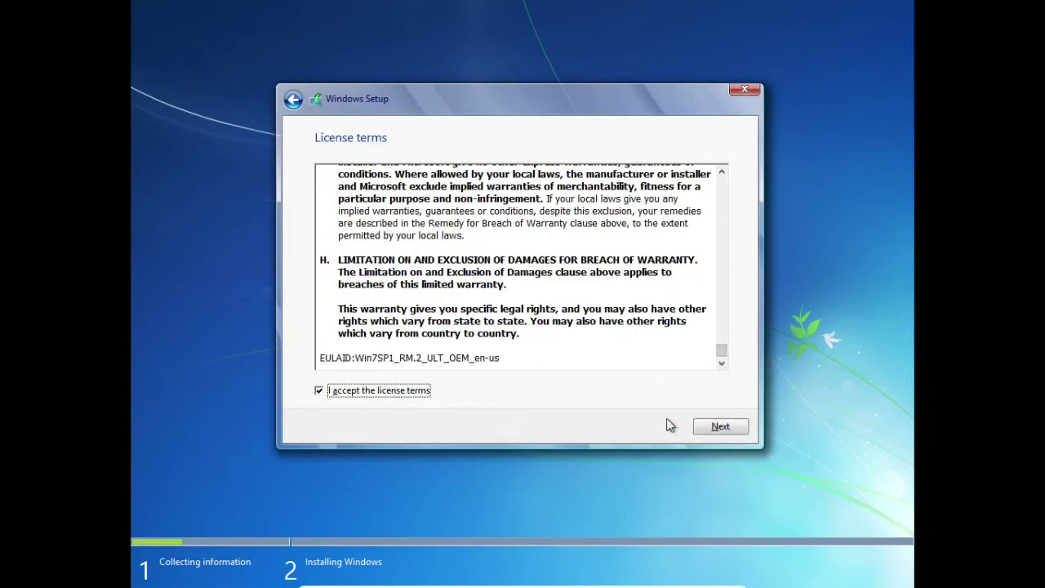
click(714, 428)
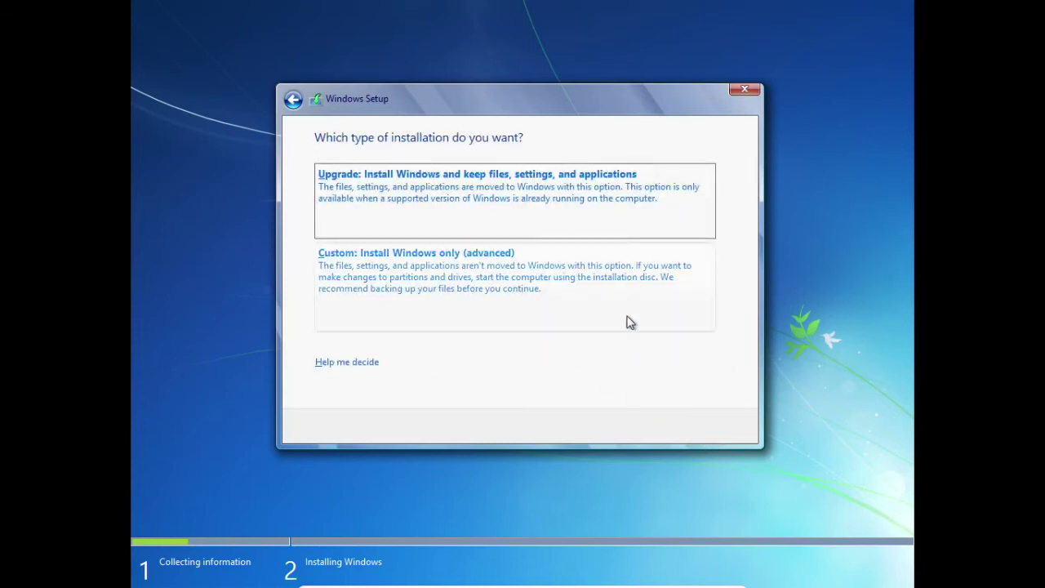
click(498, 287)
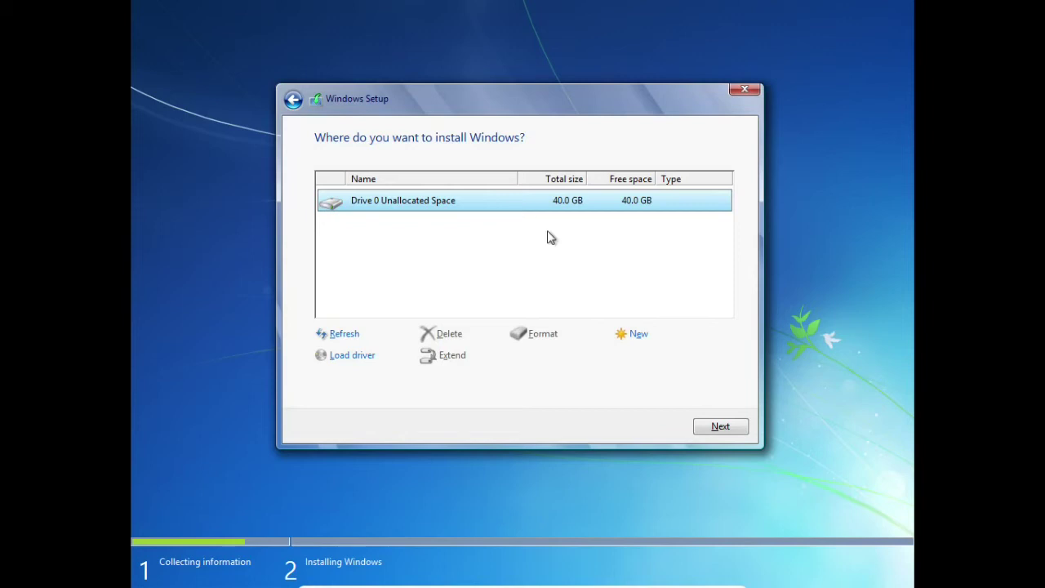
- Create a 40960 MB partition in the unallocated space of Drive 0, allowing additional partitions for system files
click(638, 336)
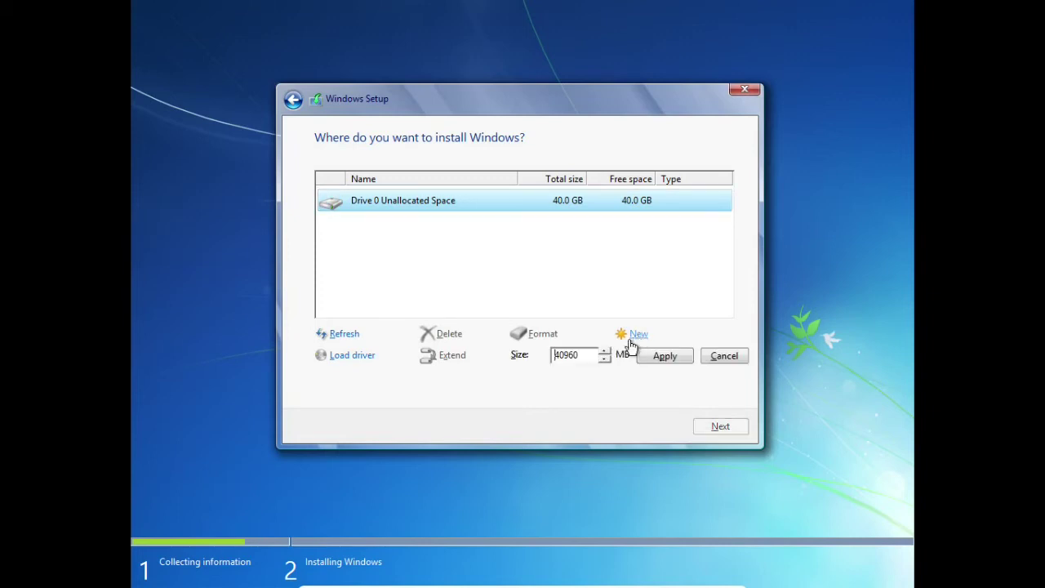
drag(582, 362, 548, 364)
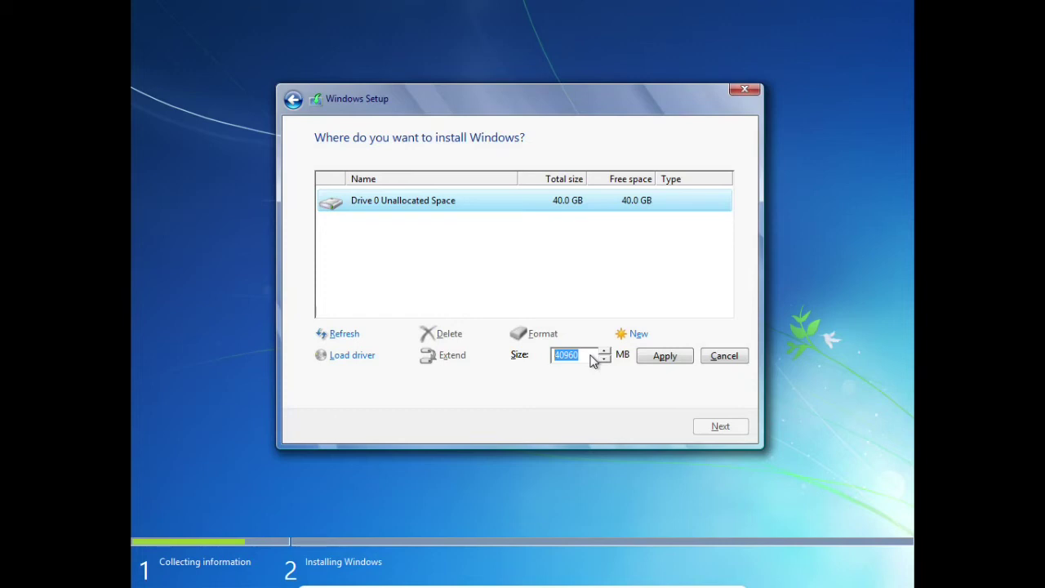
click(651, 361)
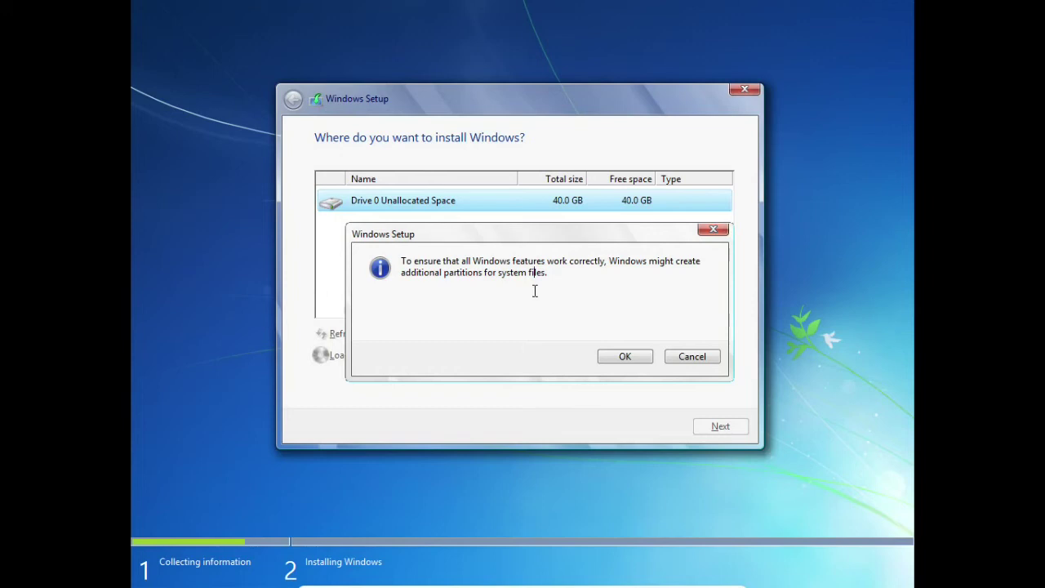
click(625, 357)
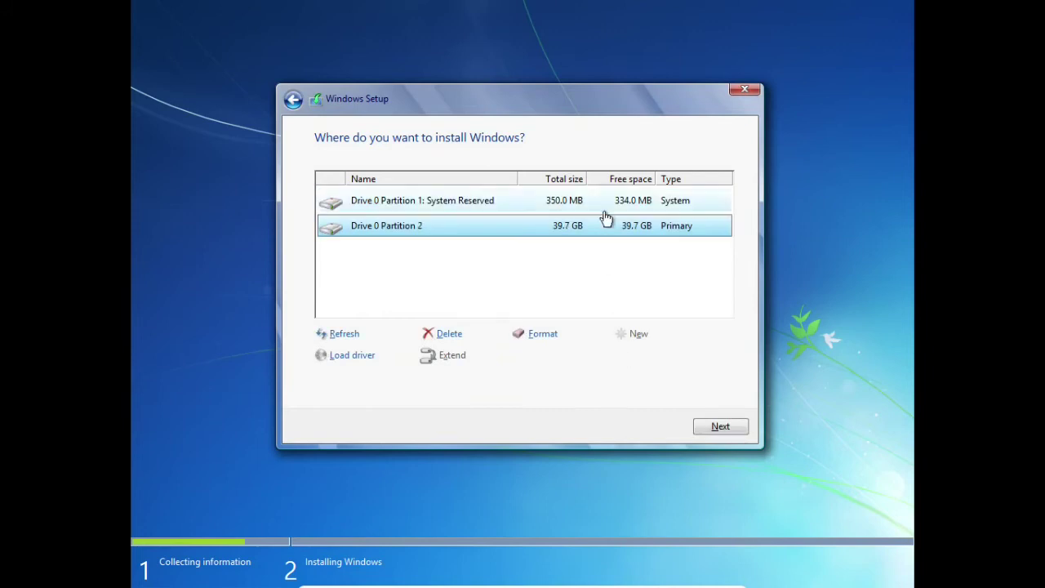
- Select Drive 0 Partition 2 as the install location and begin installing Windows
click(602, 209)
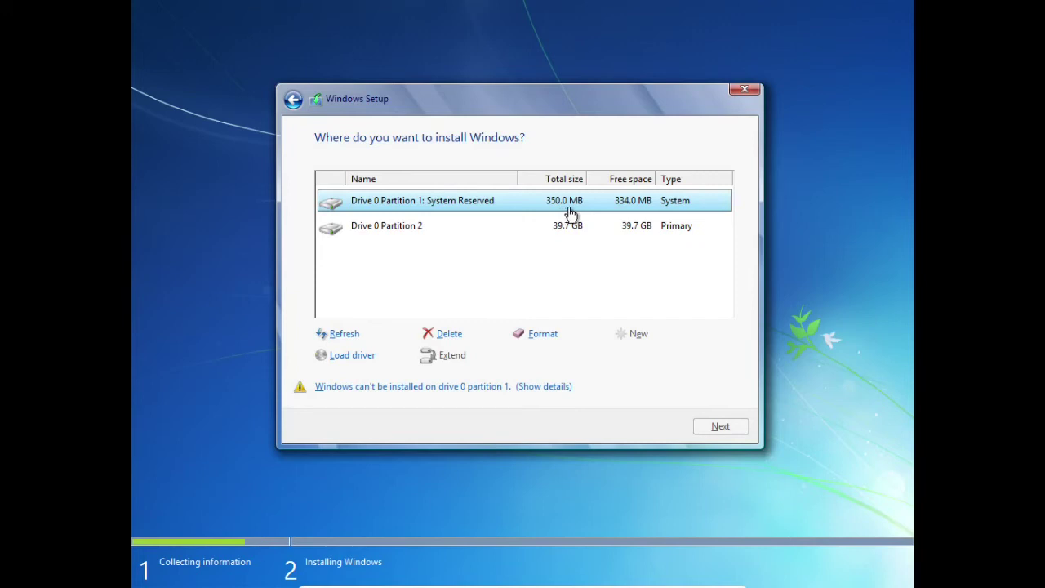
click(526, 229)
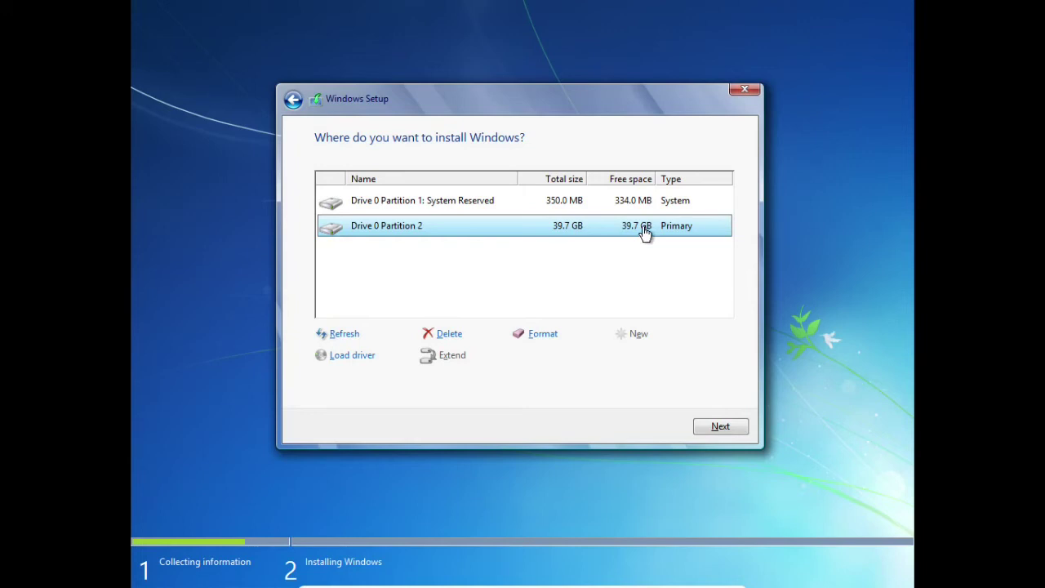
click(718, 427)
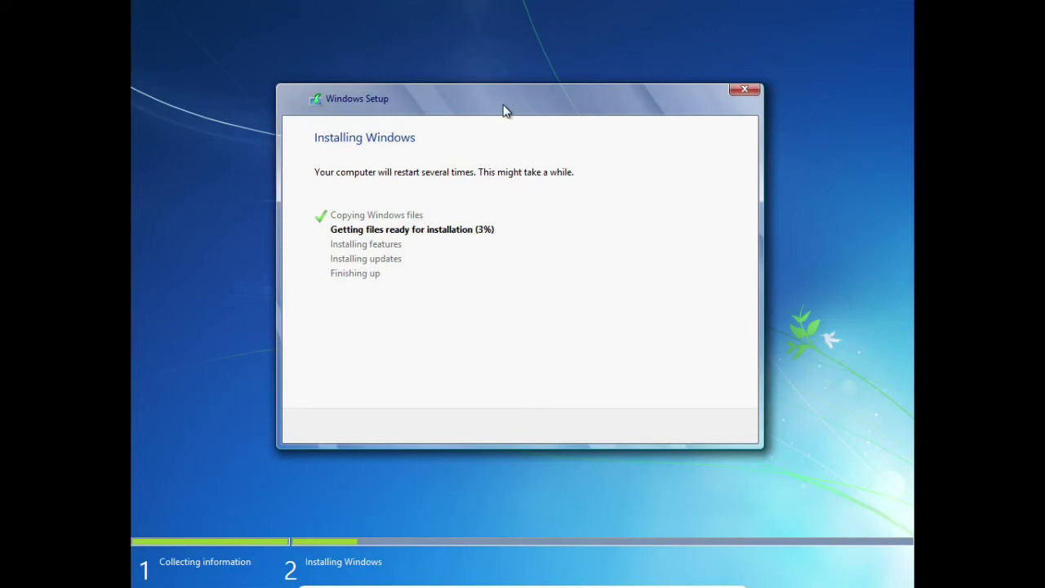
- Open a command prompt over the setup and launch Task Manager with the taskmgr command
key(shift+F10)
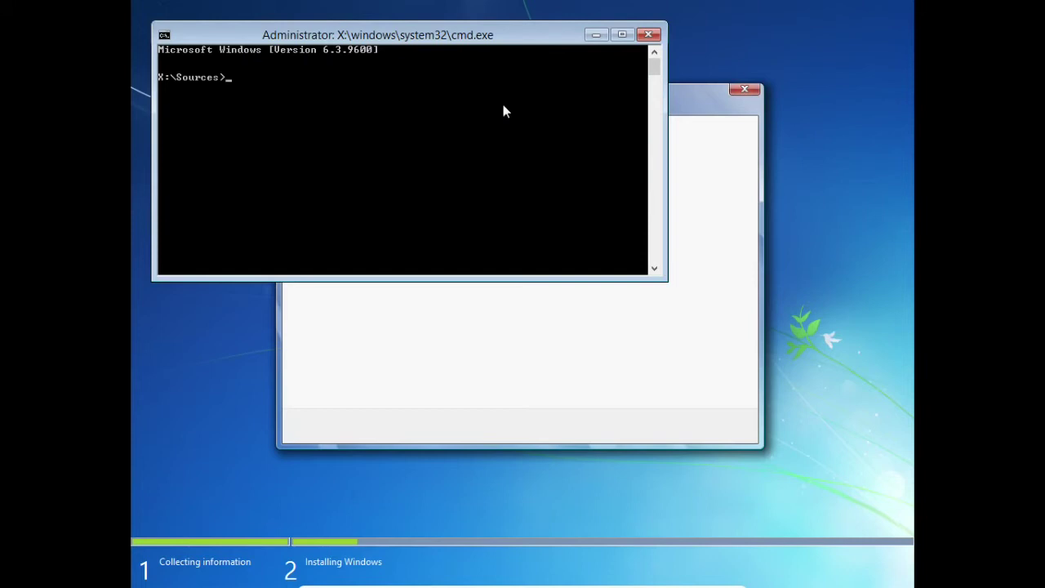
drag(442, 37, 588, 272)
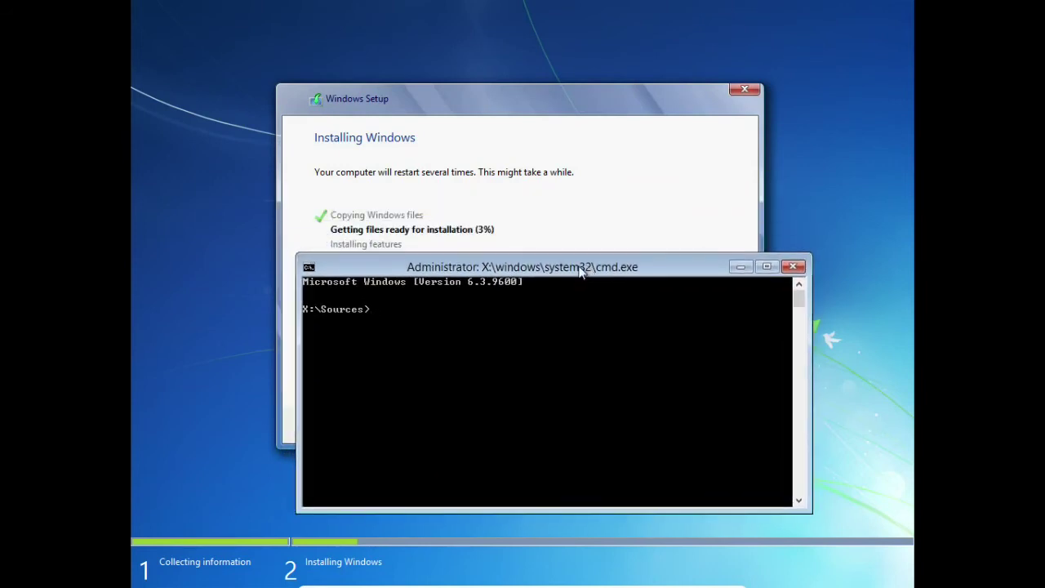
text(askmgr)
key(Return)
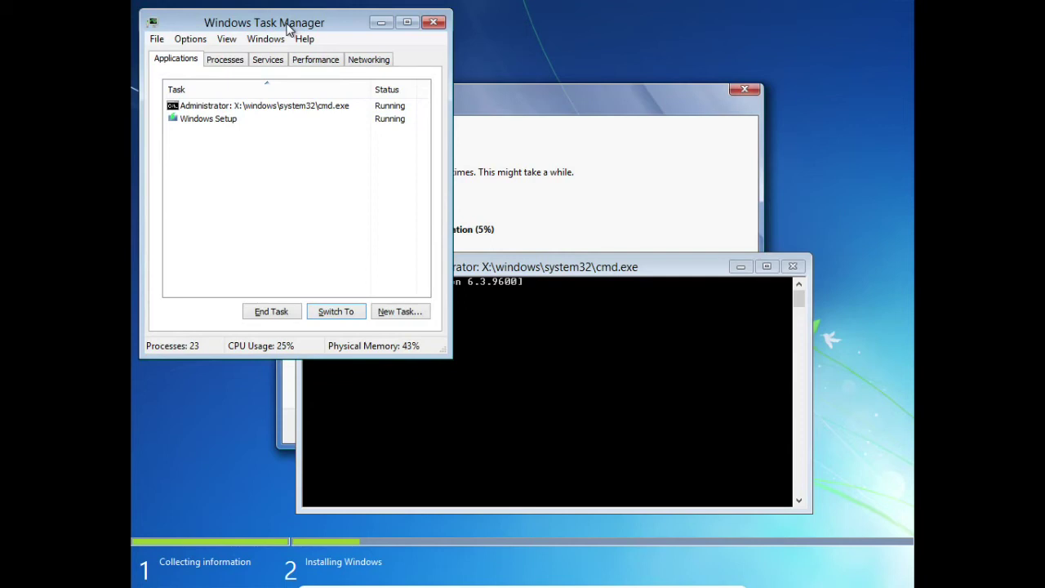
- Find the process that belongs to the running Windows Setup task in Task Manager
click(231, 108)
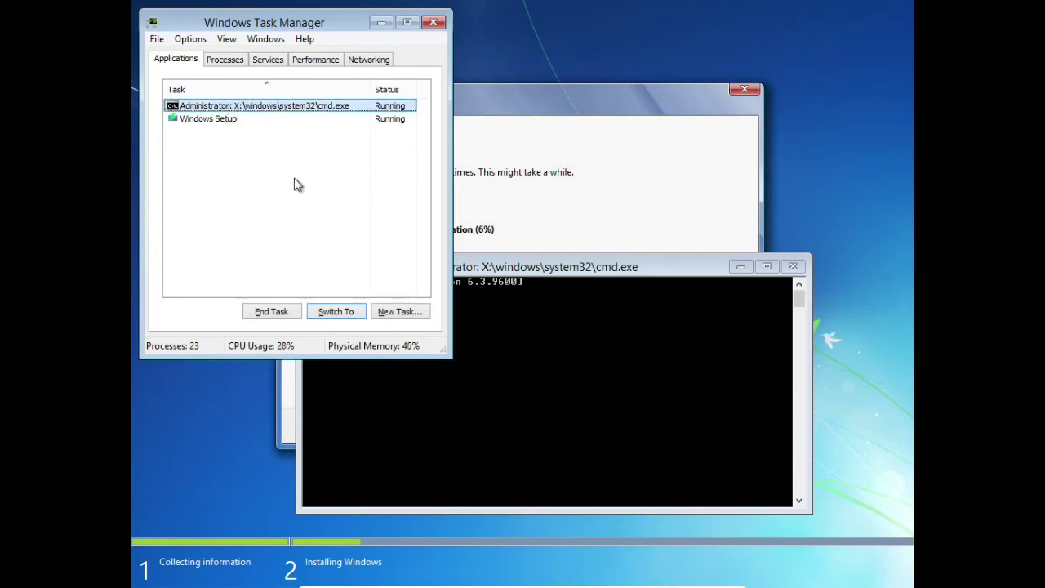
click(207, 123)
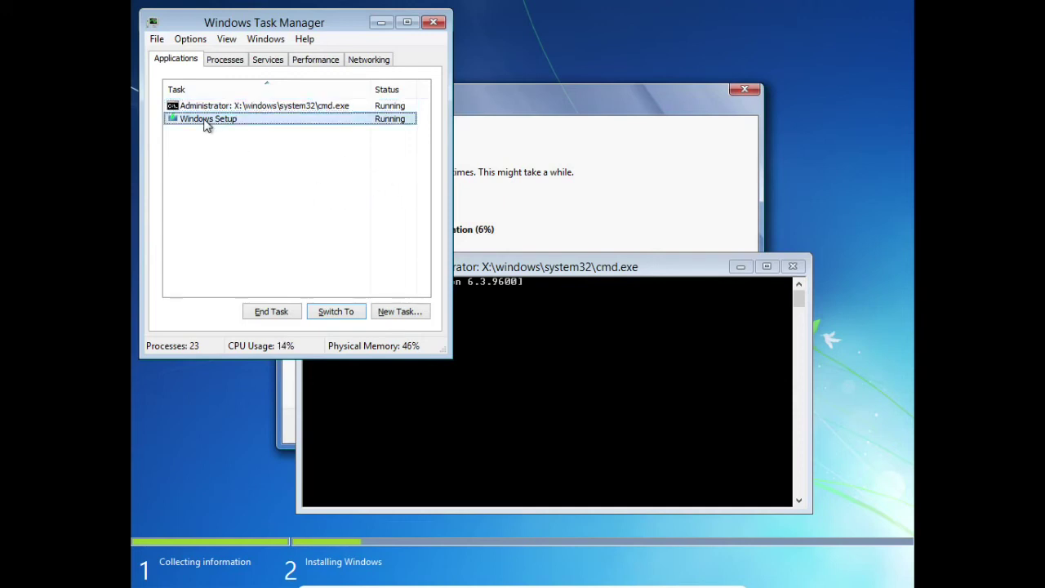
right_click(207, 124)
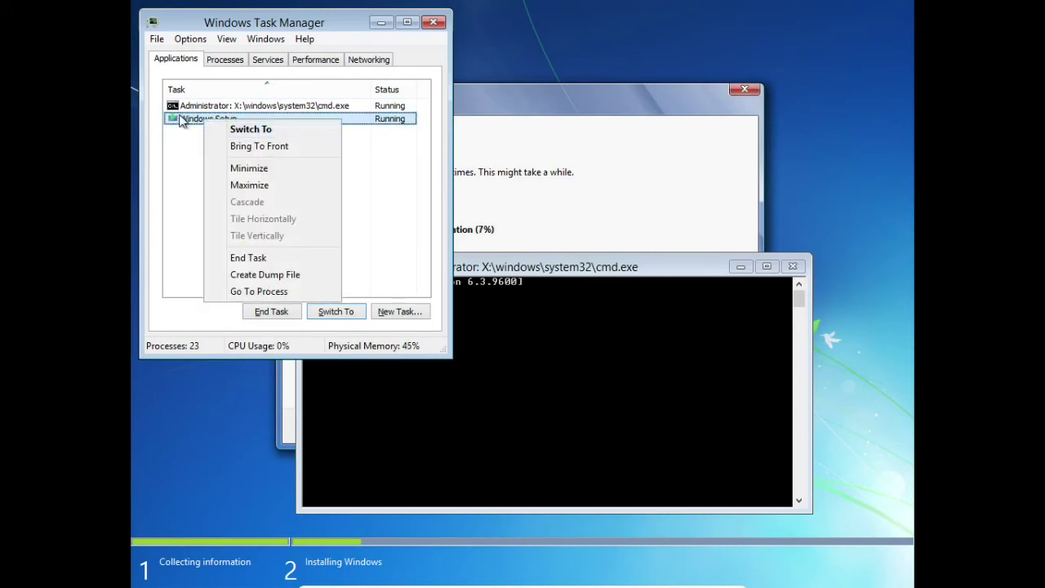
click(276, 293)
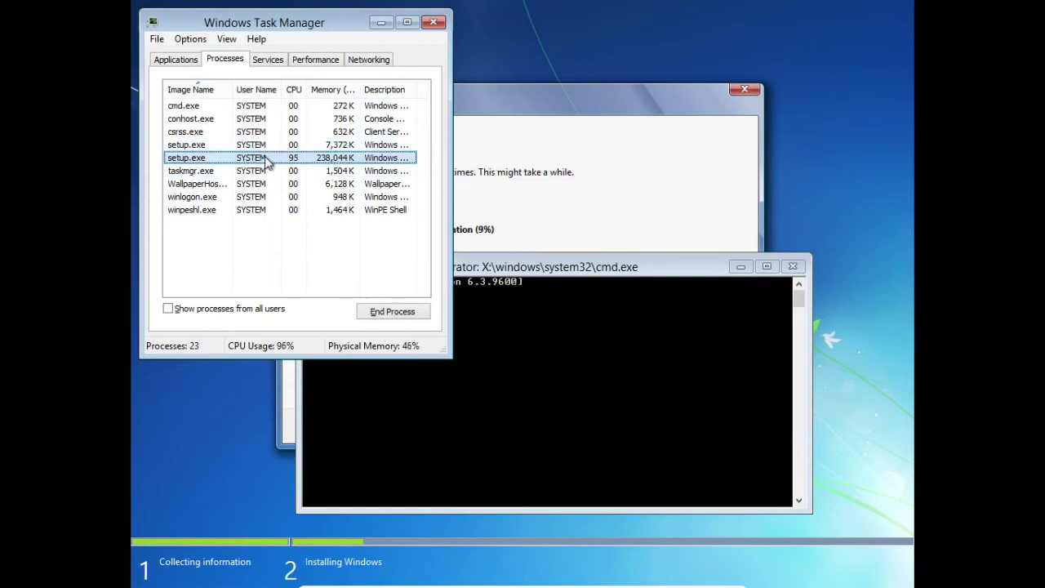
- Set the priority of the CPU-heavy setup.exe process to High, and close Task Manager and the command prompt
right_click(266, 159)
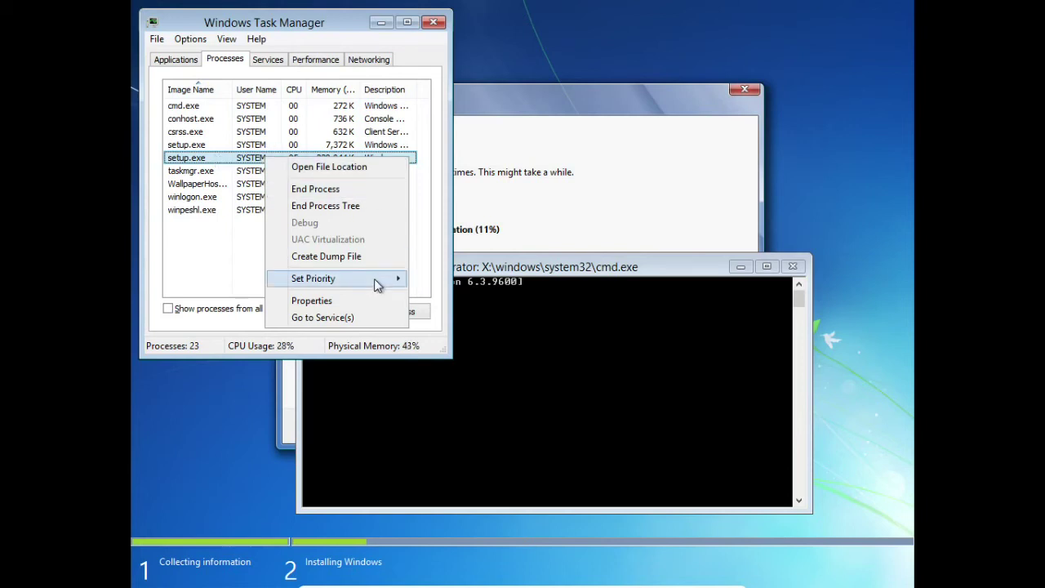
mouse_move(378, 284)
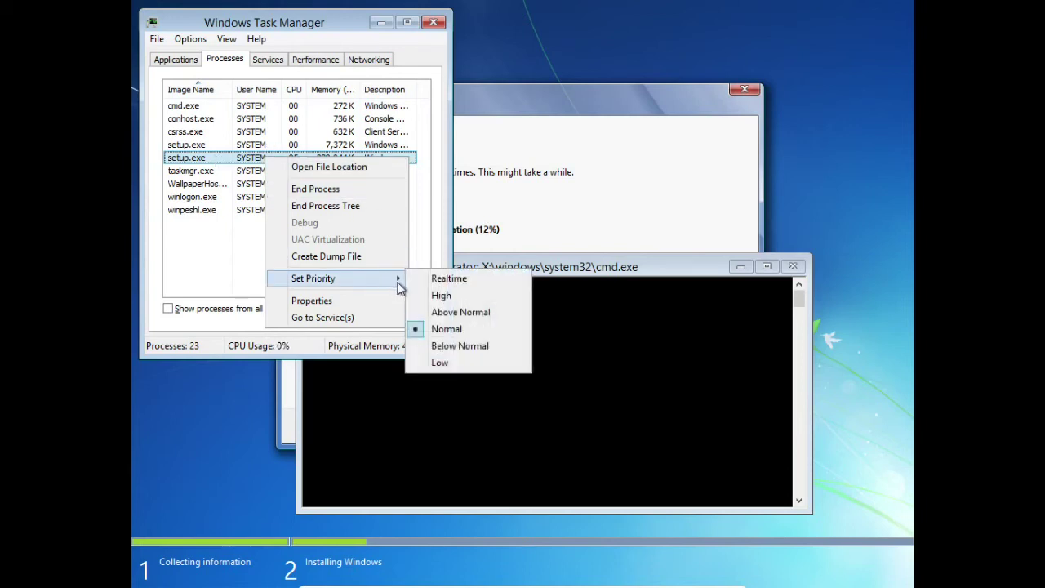
click(442, 296)
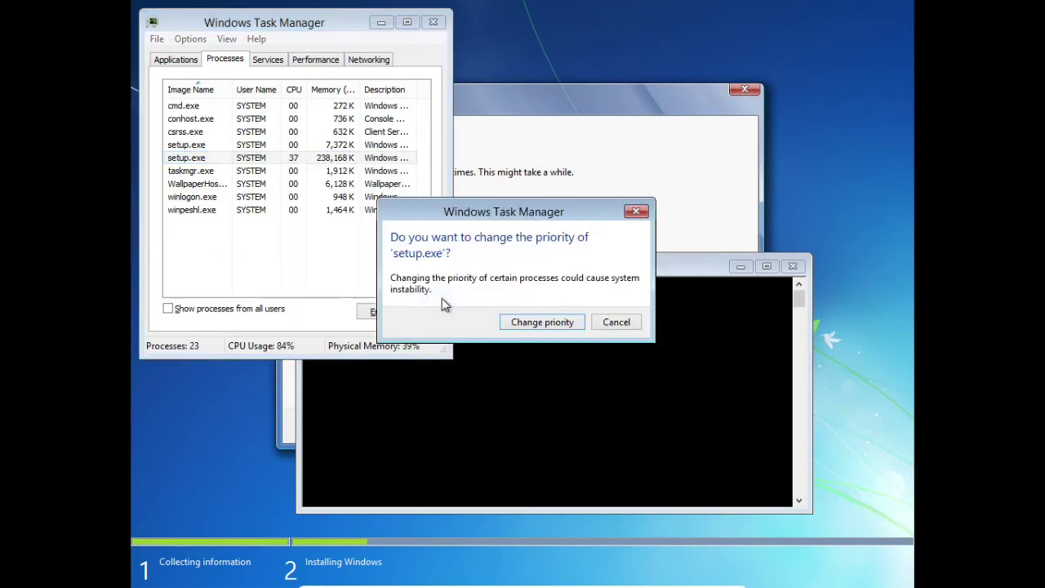
click(560, 323)
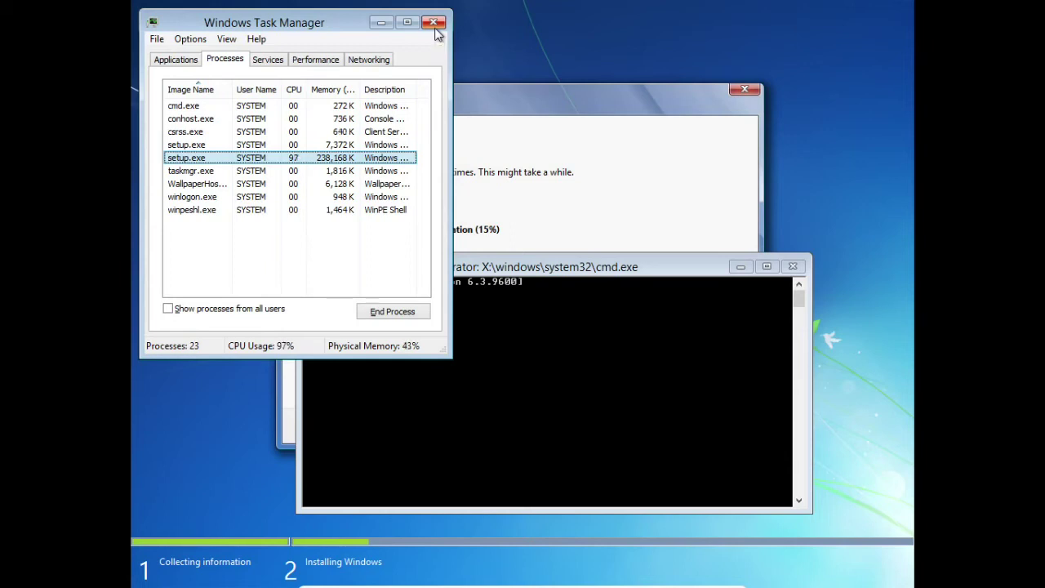
click(434, 24)
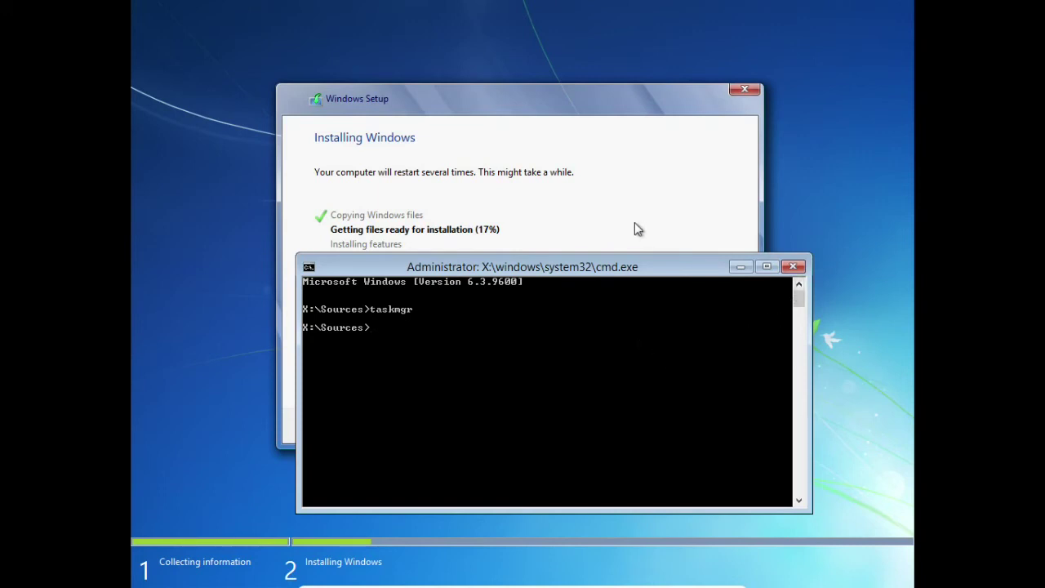
click(793, 268)
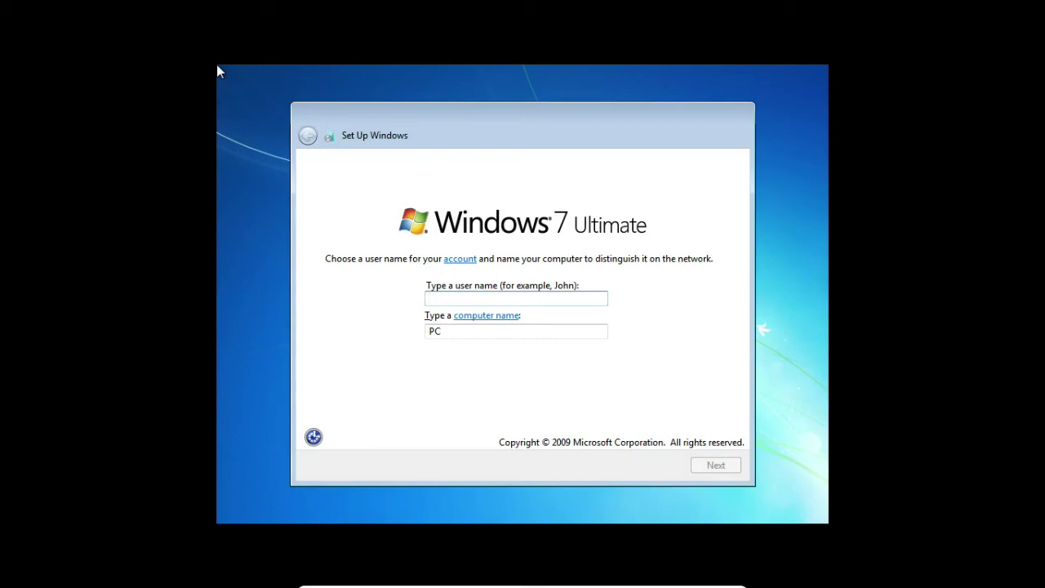
- Enter Windows7 as the account's user name and continue to the password page
text(WIndow)
key(BackSpace)
key(BackSpace)
key(BackSpace)
key(BackSpace)
key(BackSpace)
text(indows7)
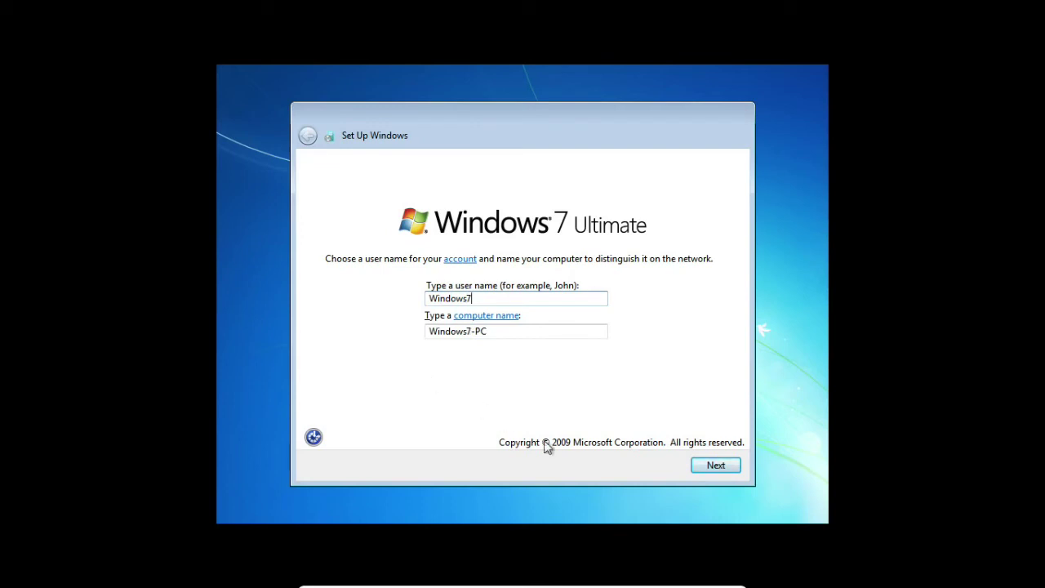
click(716, 466)
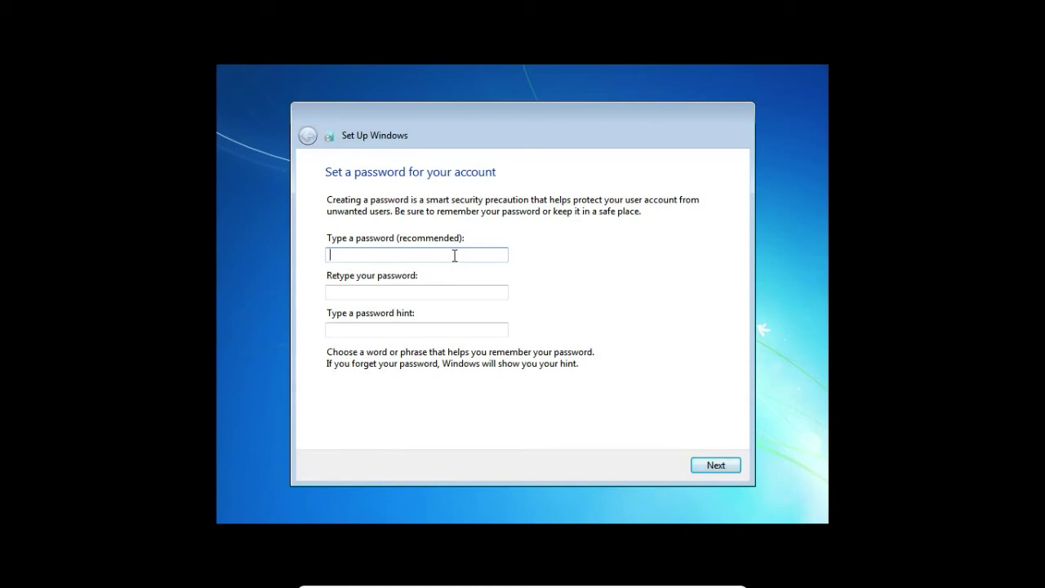
- Enter and retype the account password, set the password hint to win7, and continue
text(••)
key(BackSpace)
key(BackSpace)
text(••••)
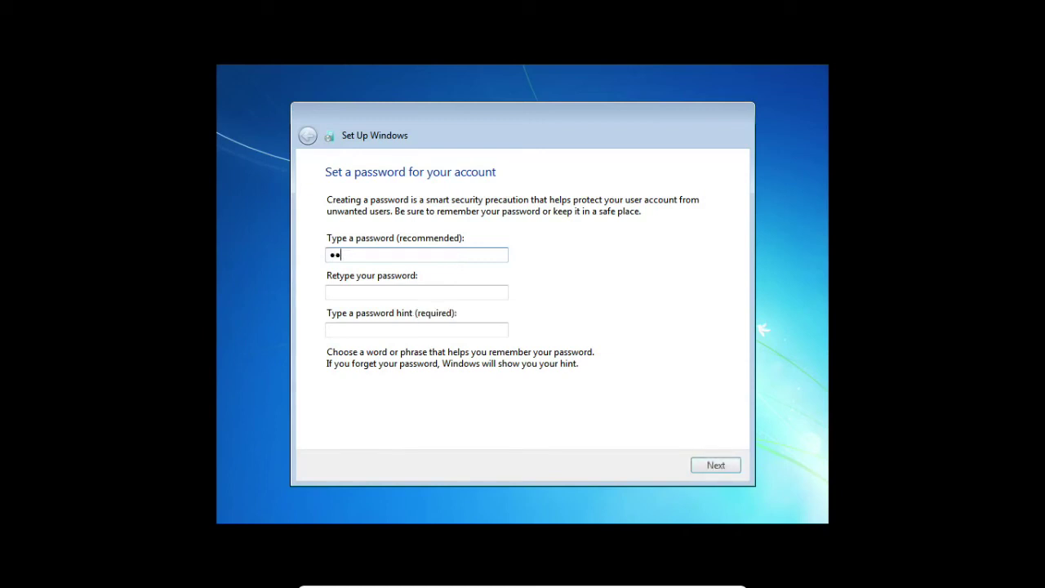
key(BackSpace)
key(BackSpace)
key(BackSpace)
key(BackSpace)
text(••••••••)
key(Tab)
text(••••••••)
key(Tab)
text(win)
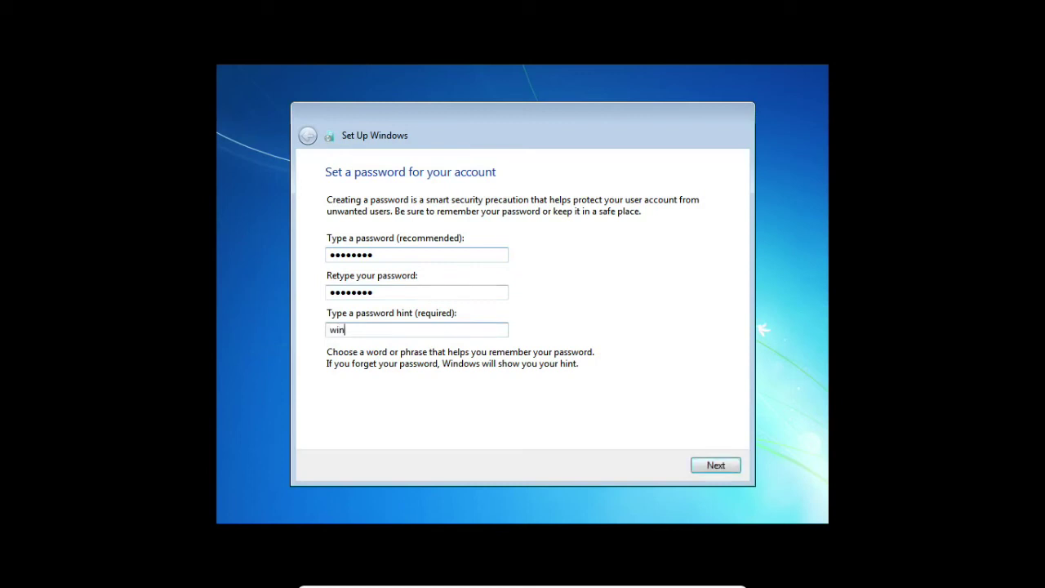
text(7)
click(725, 467)
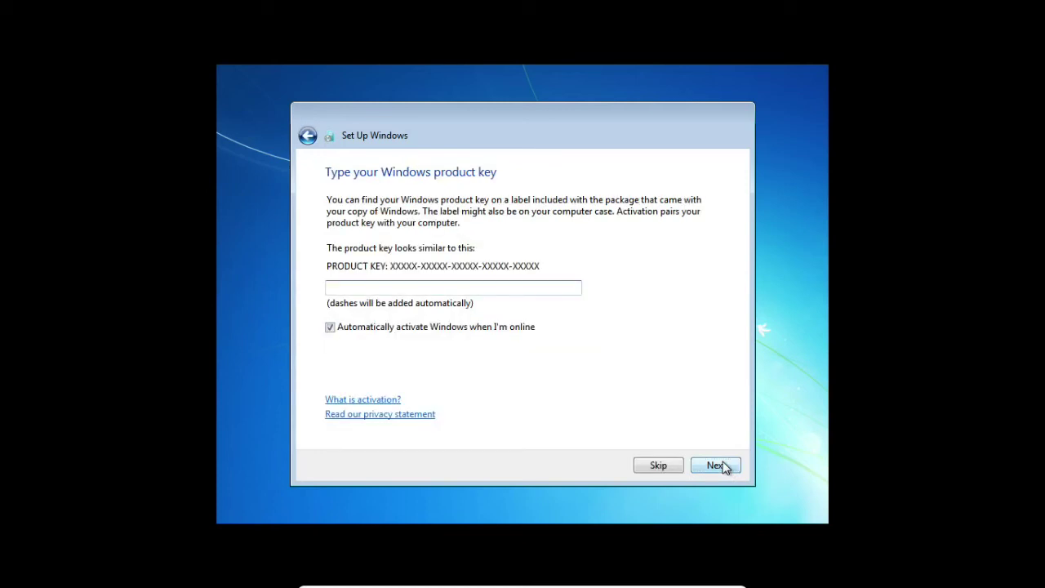
- Skip the product key with automatic activation turned off, and choose the recommended settings for protecting Windows
click(470, 335)
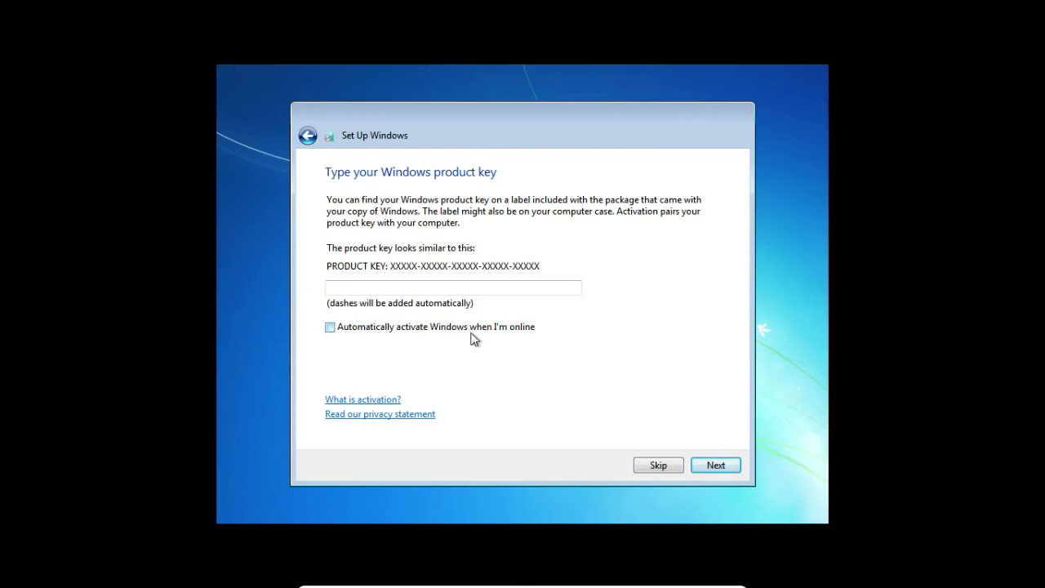
click(657, 466)
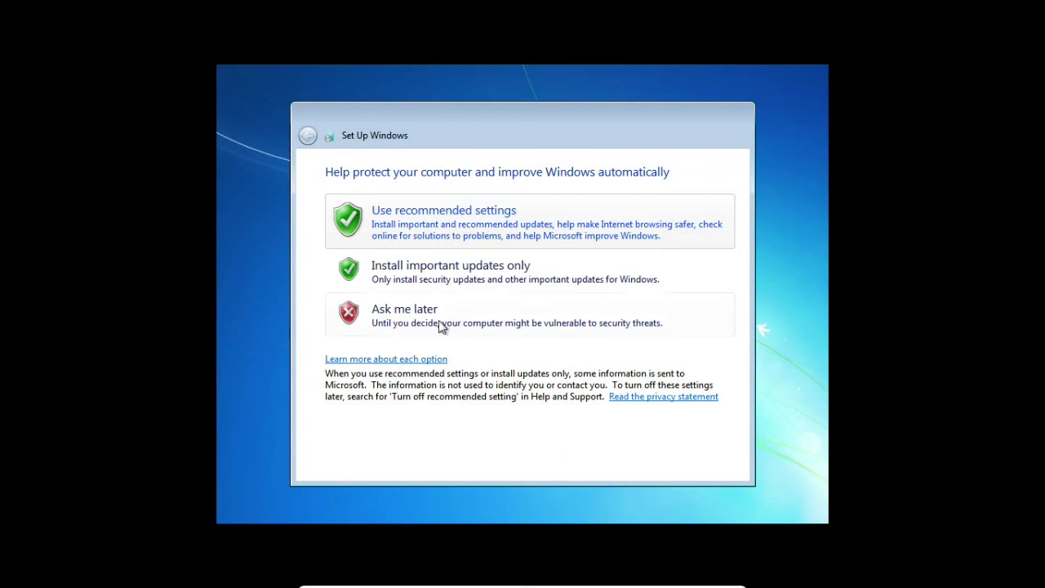
click(463, 229)
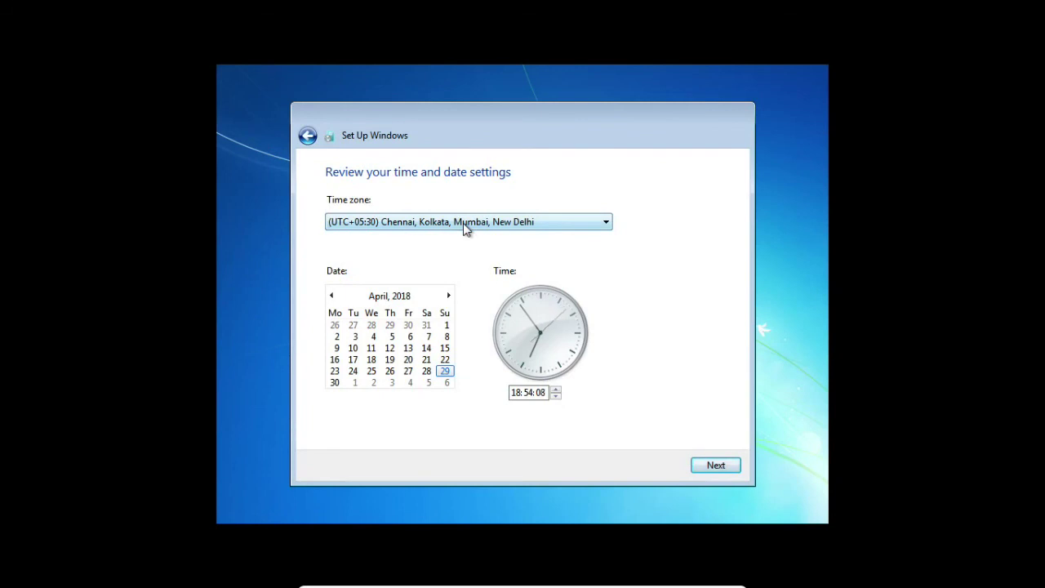
- Select the (UTC+05:30) Chennai, Kolkata, Mumbai, New Delhi time zone and choose Home network as the computer's location
click(463, 228)
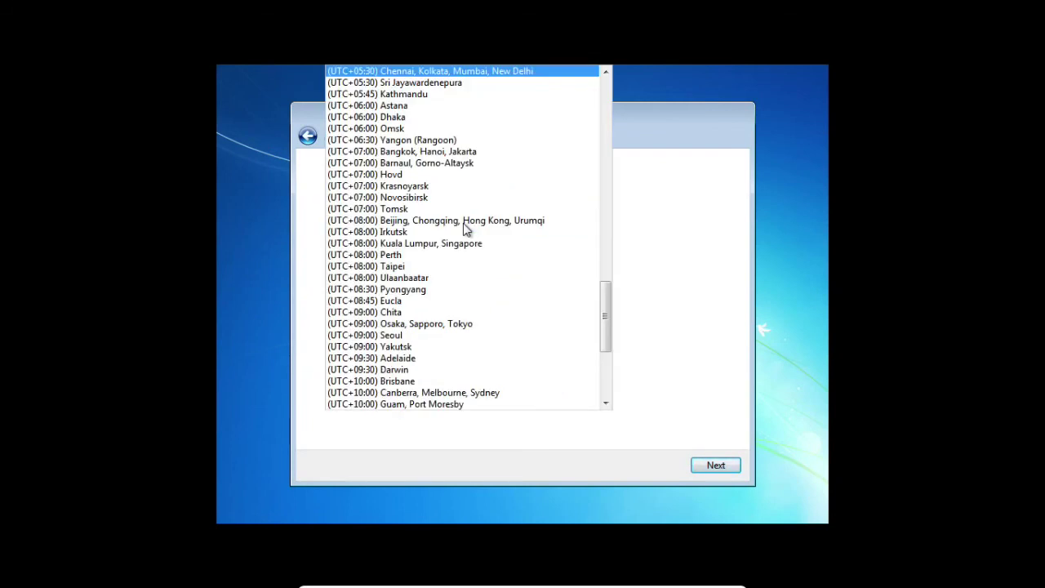
click(393, 71)
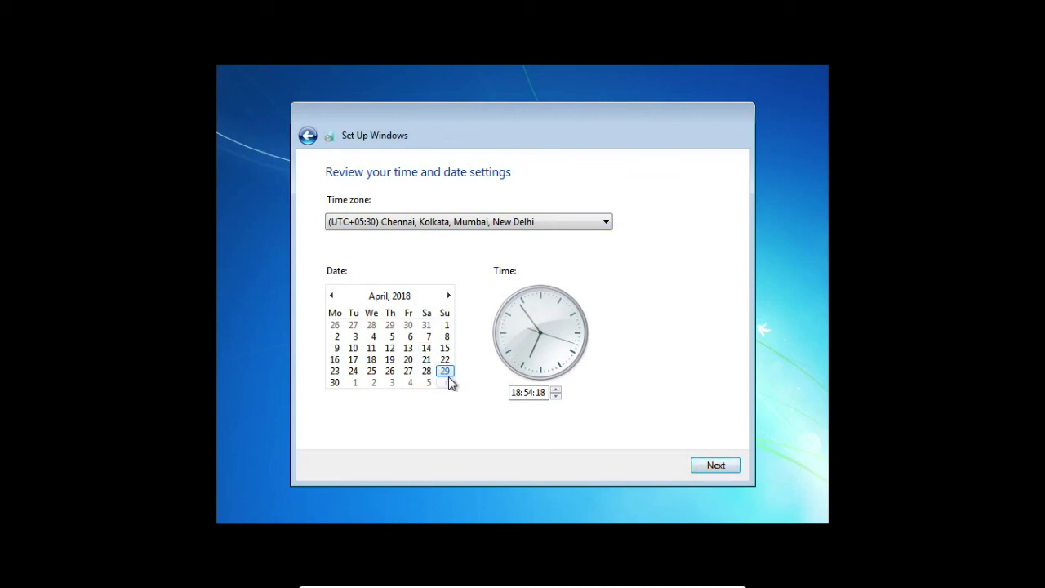
click(716, 466)
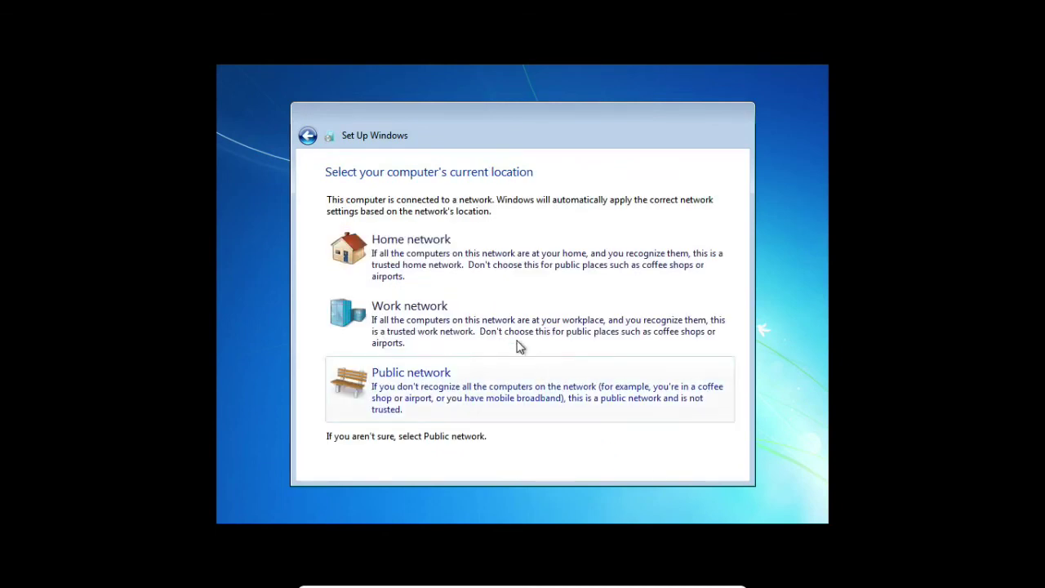
click(523, 267)
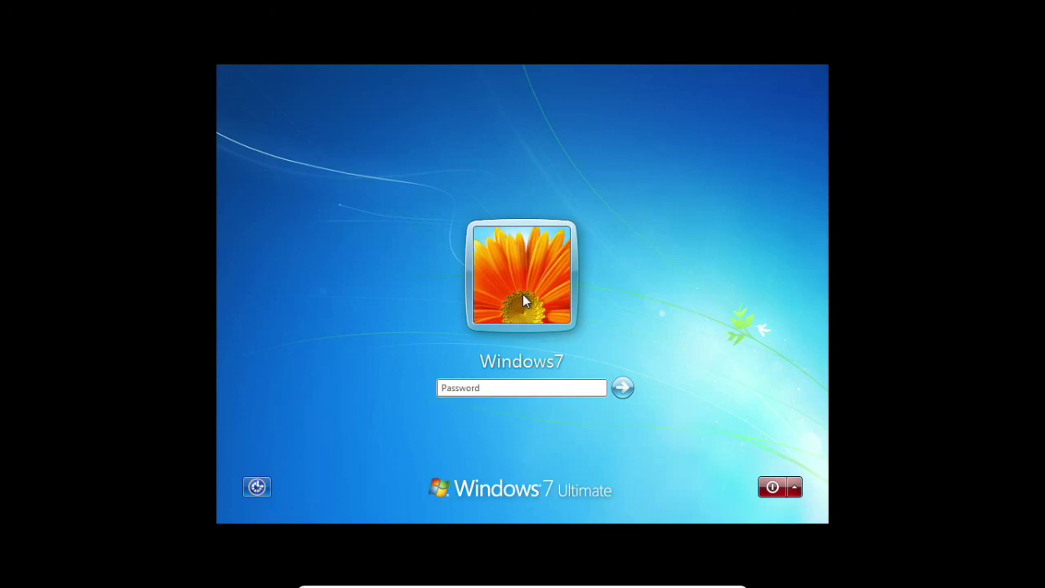
- Log in to the new Windows7 account with the account password and refresh the desktop
text(••••••••)
key(Return)
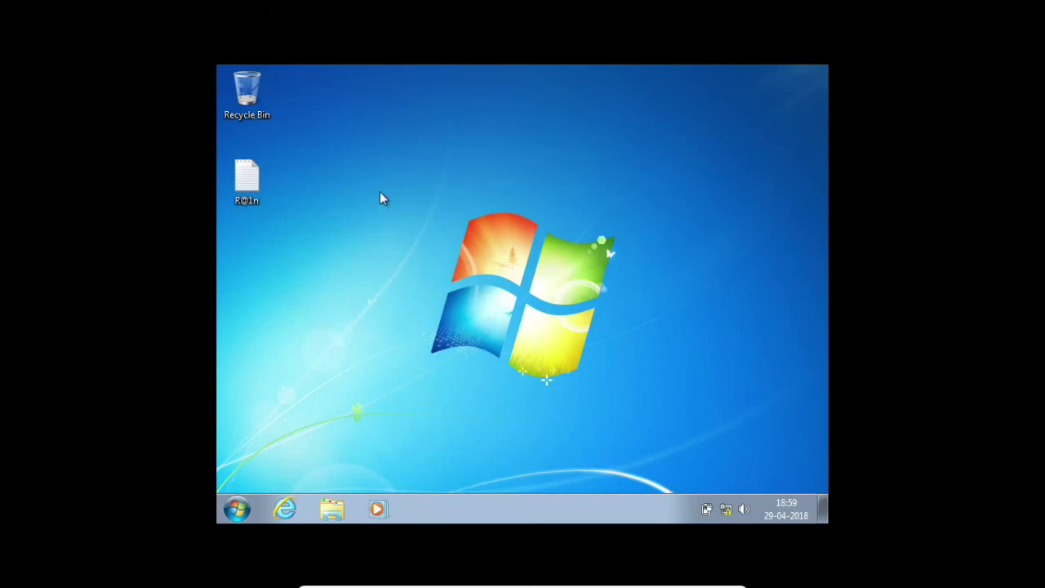
right_click(405, 258)
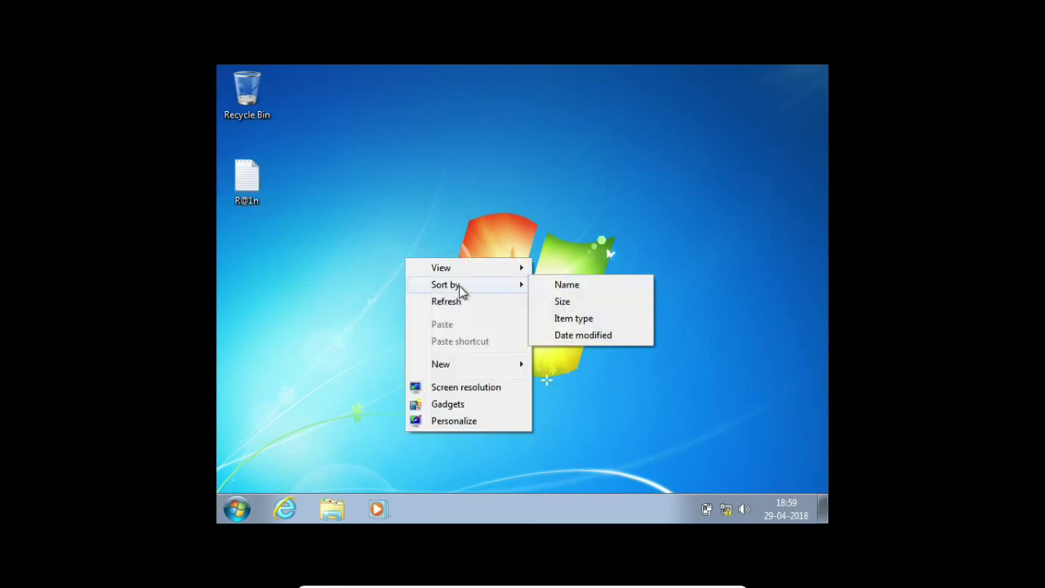
click(463, 301)
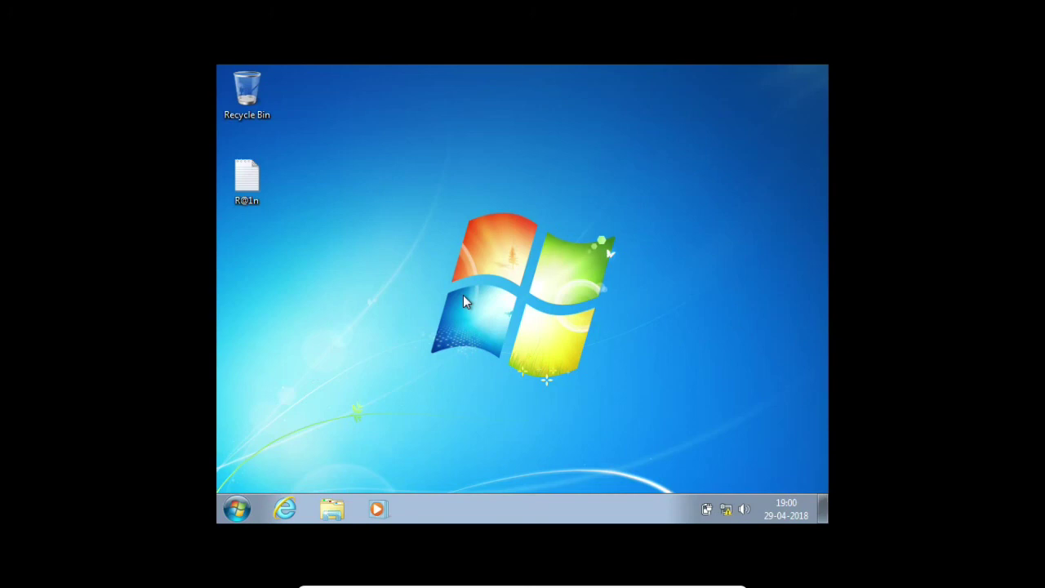
key(alt+Tab)
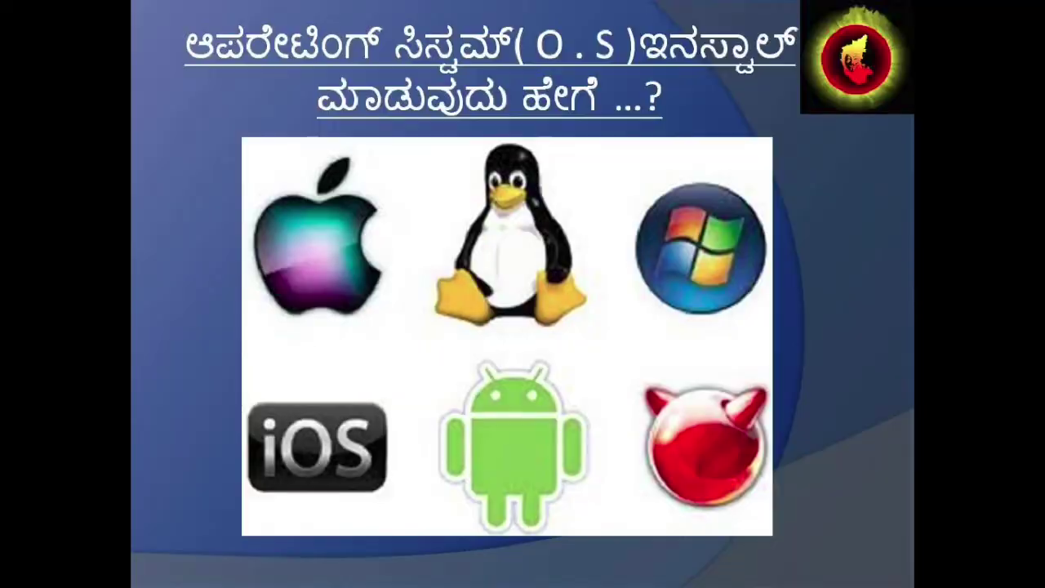